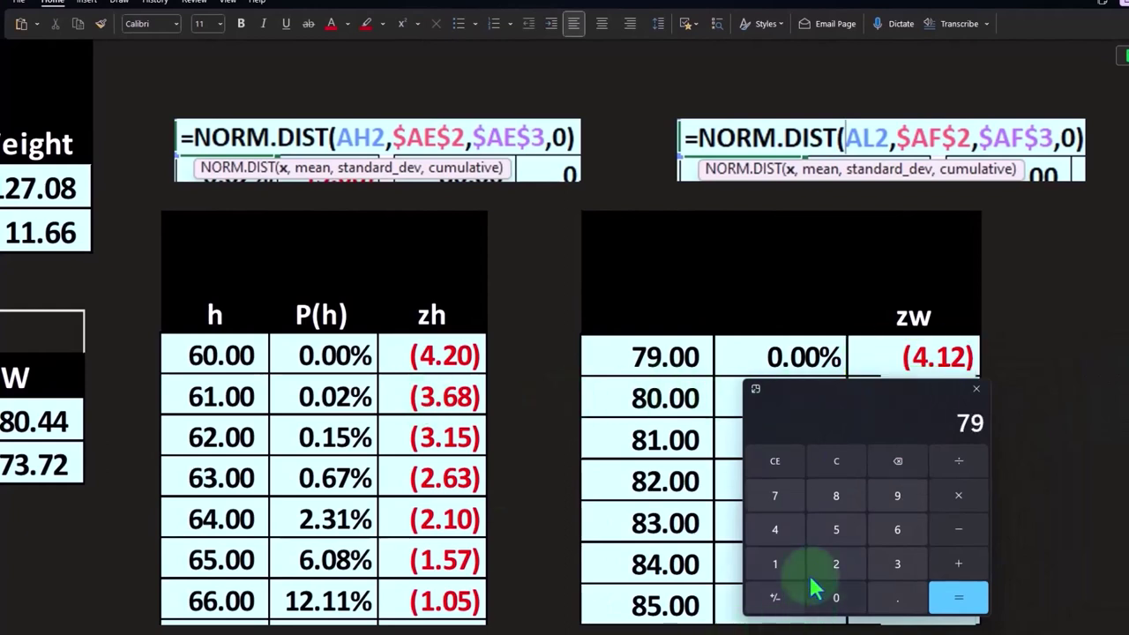
Compute the weight-79 z-score (79 − 127.08) / 11.66 = −4.1235 in Calculator.
click(711, 540)
scroll(630, 258, left, 10)
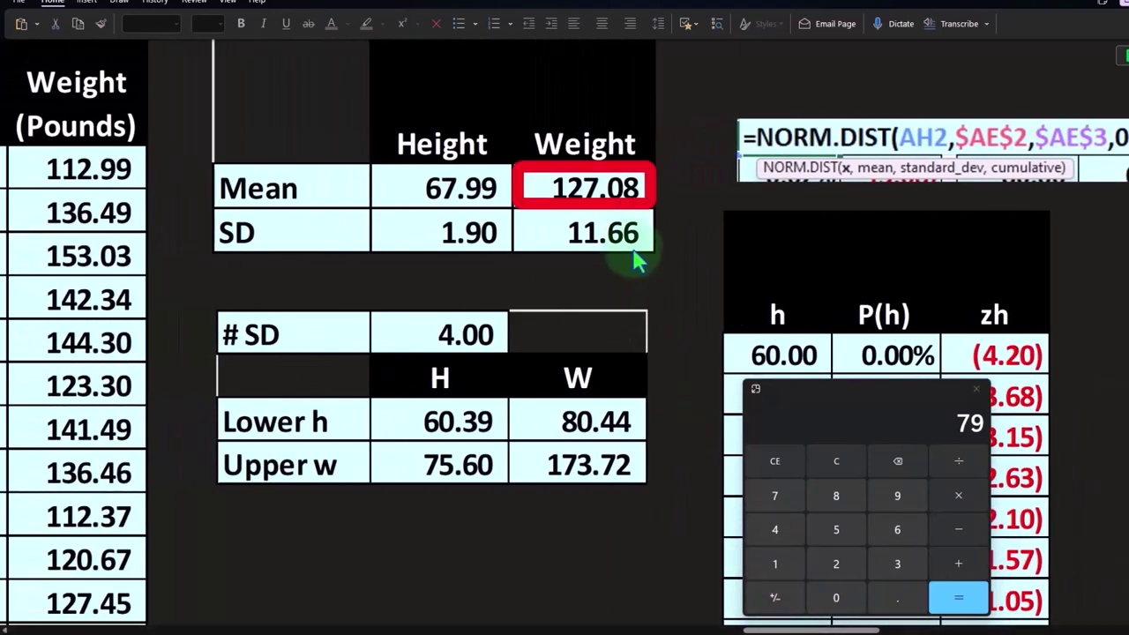
click(778, 565)
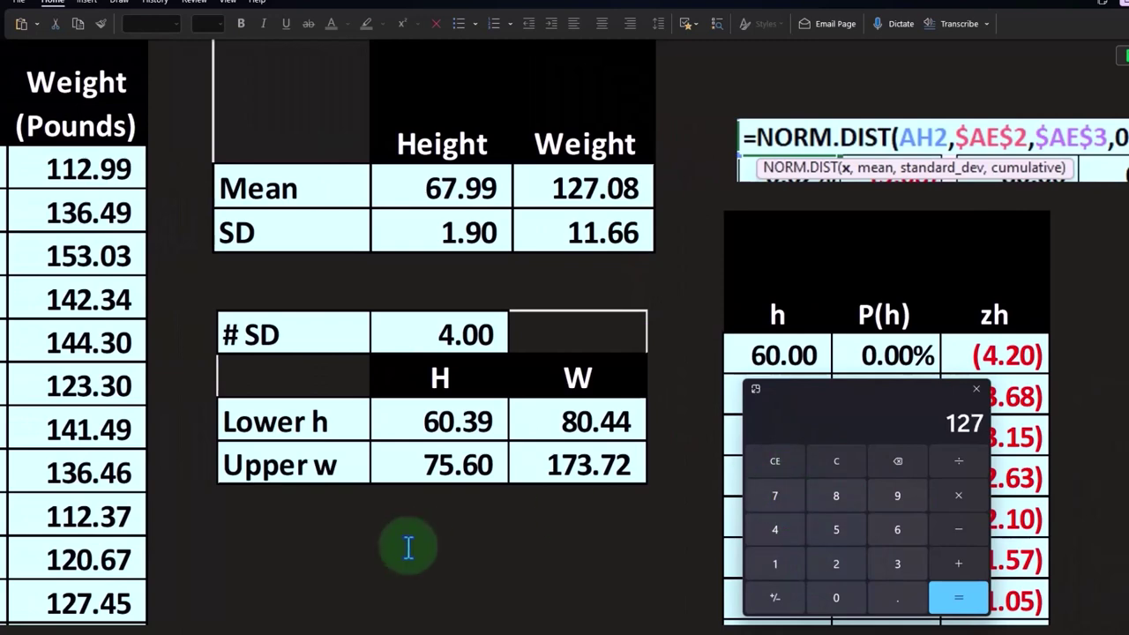
text(.08)
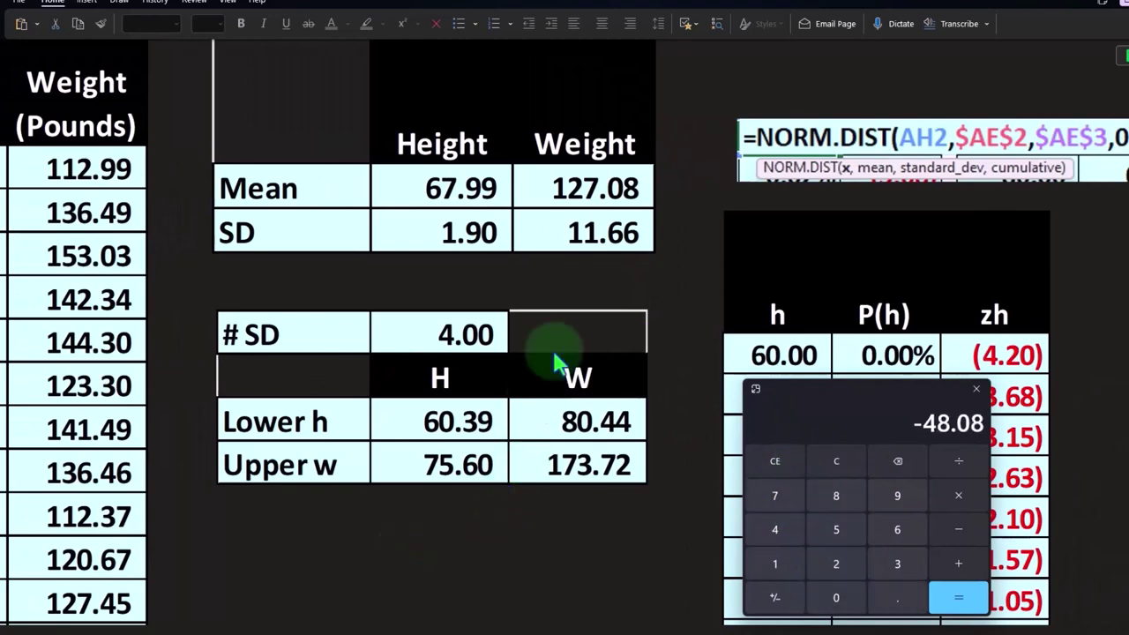
text(11.66)
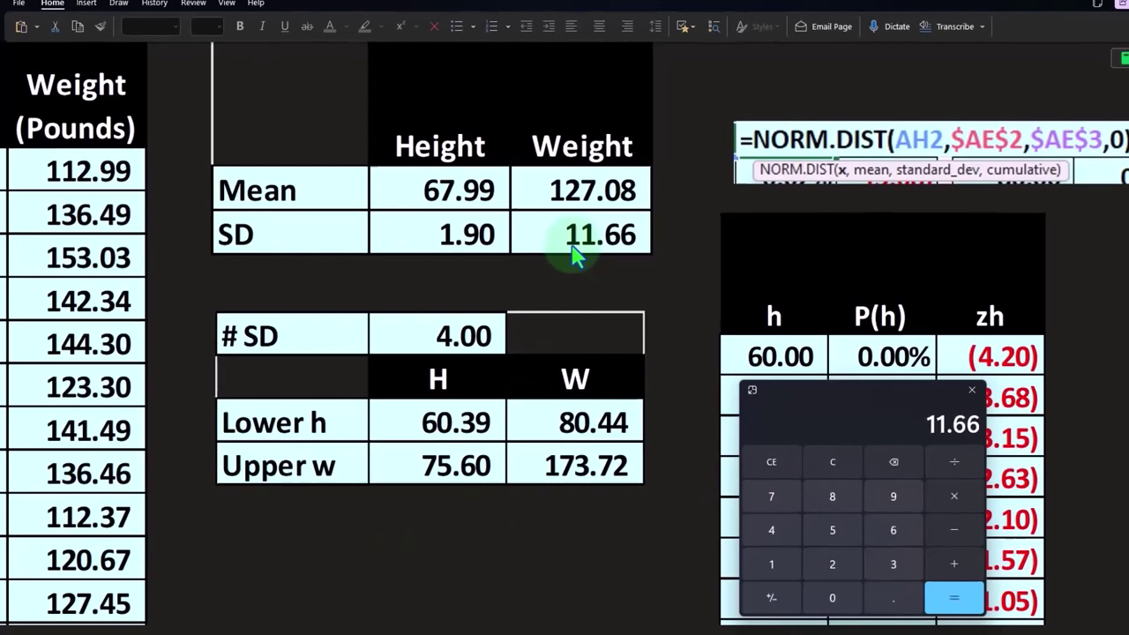
key(Return)
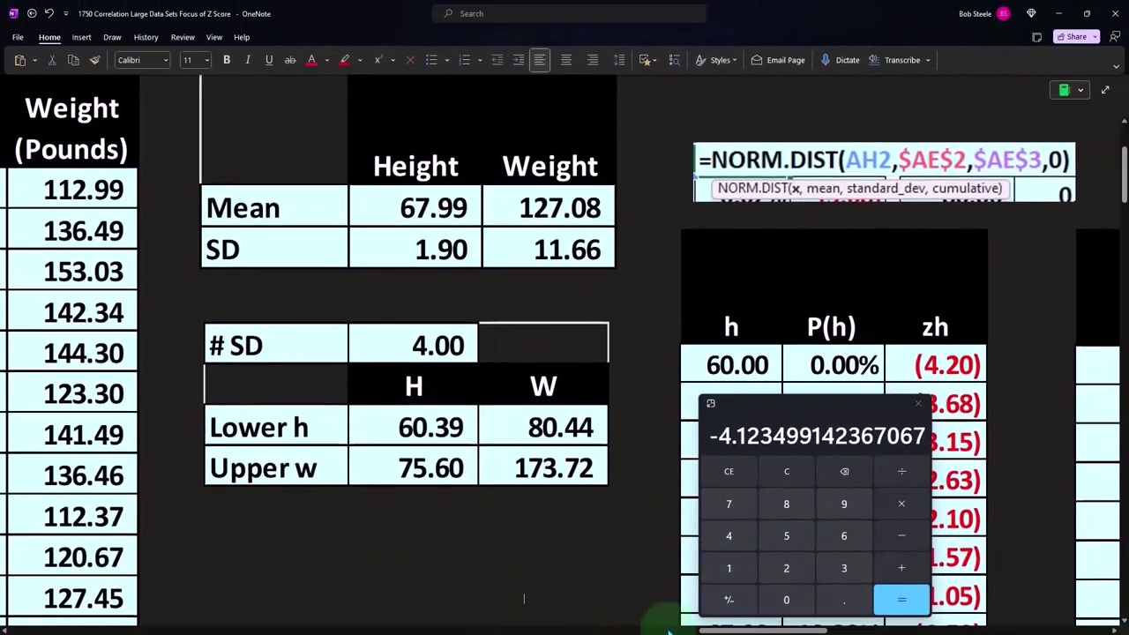
Fill the zw column below (4.12) with (4.04), (3.95), (3.87) and onward.
scroll(715, 630, right, 10)
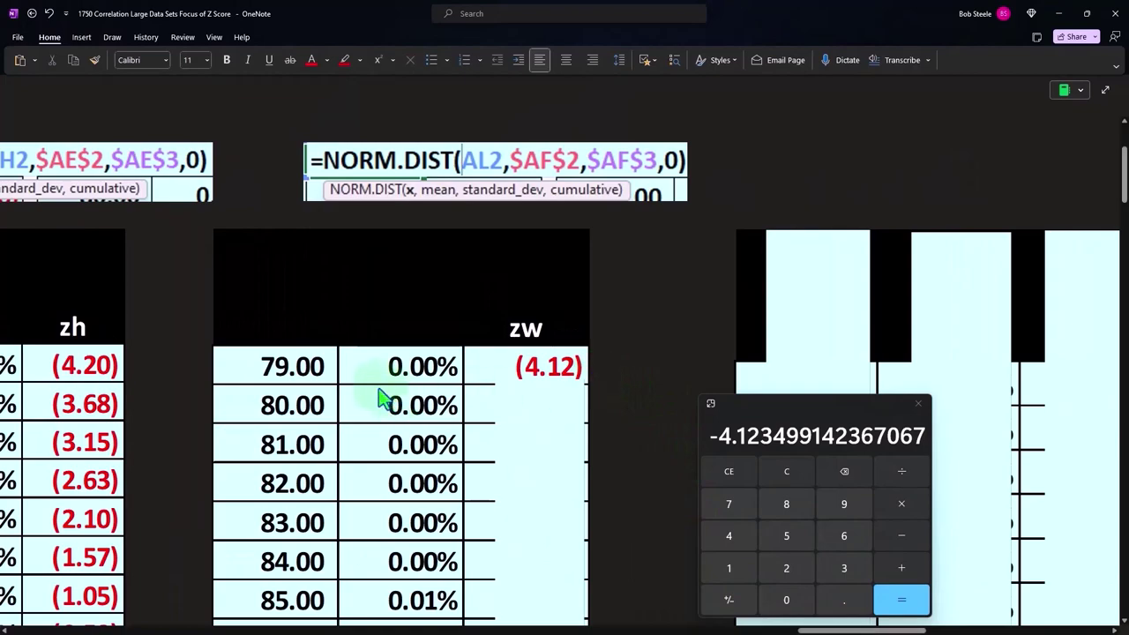
scroll(361, 392, down, 4)
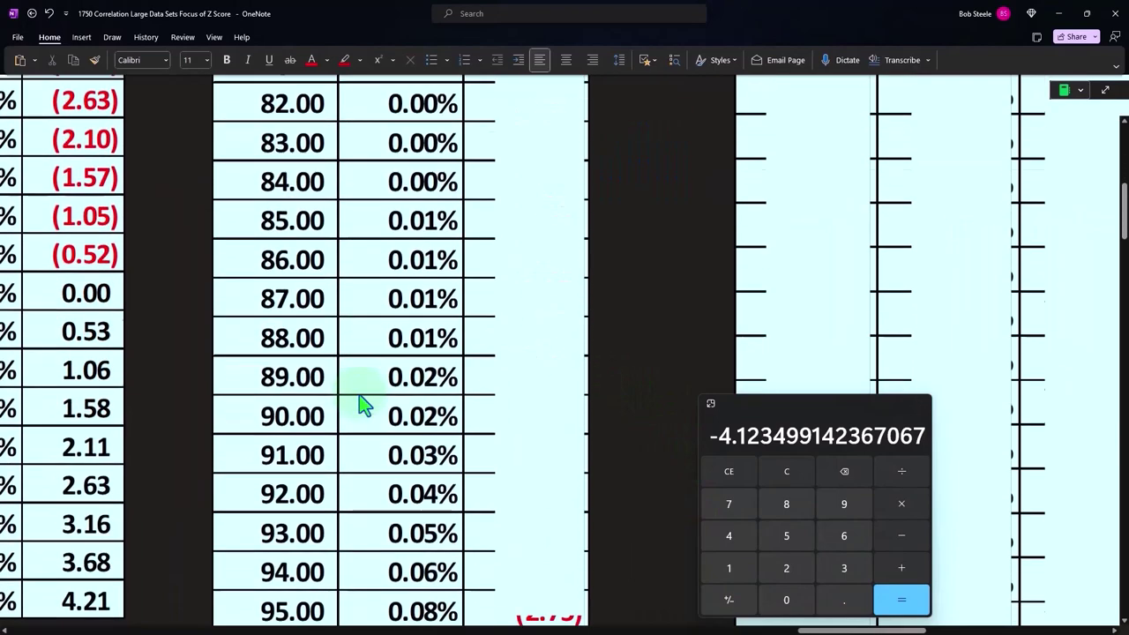
scroll(361, 403, down, 2)
scroll(497, 393, up, 4)
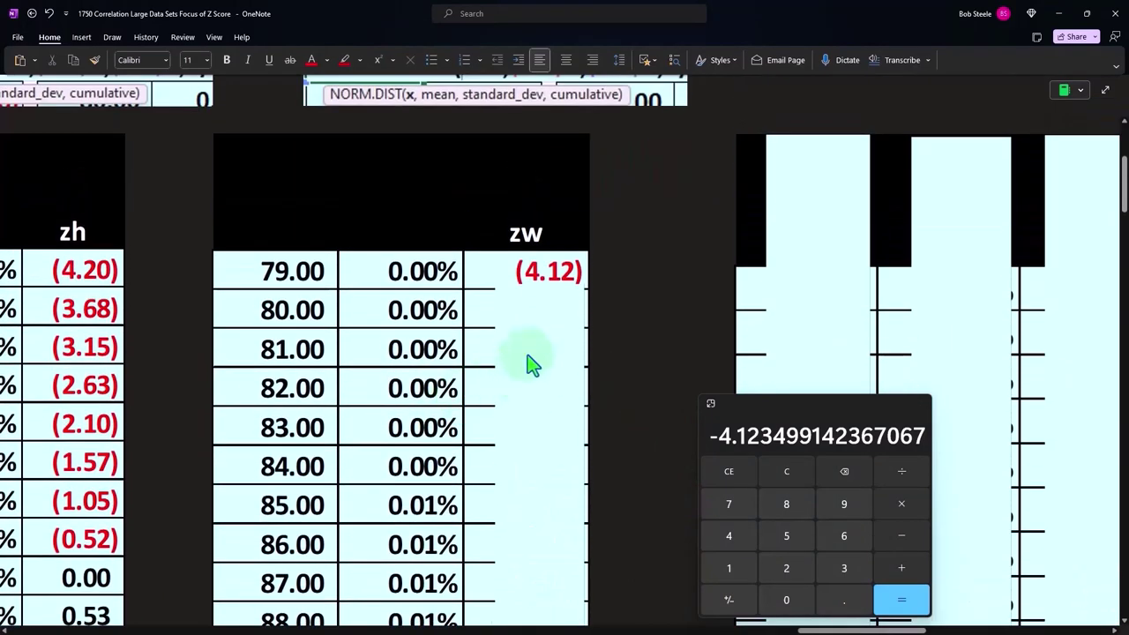
key(ctrl+d)
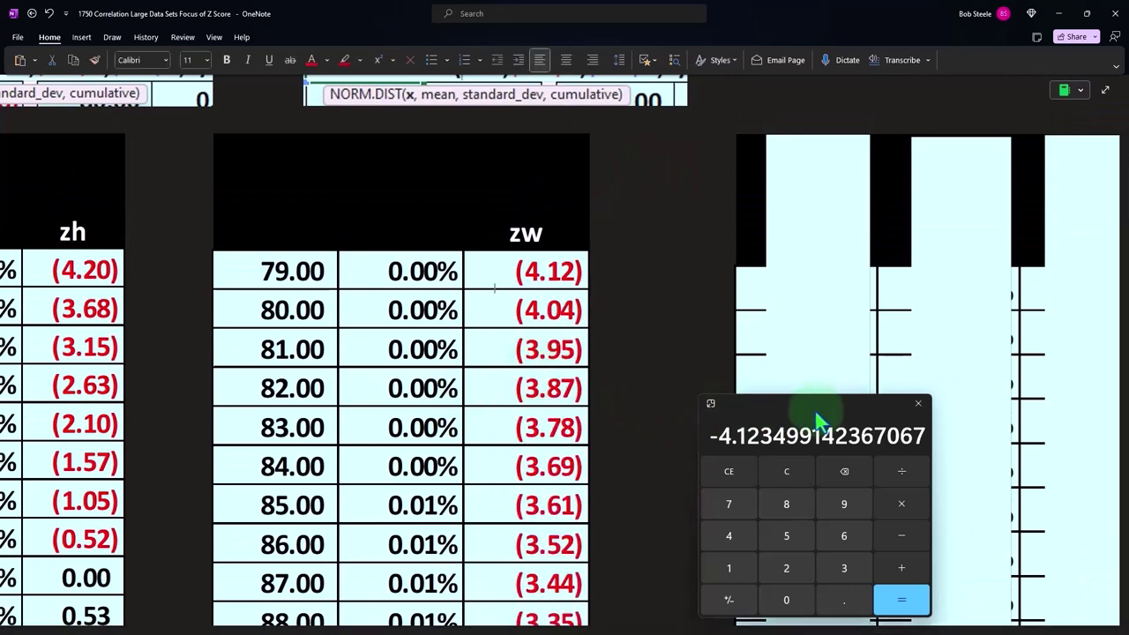
Move Calculator aside and bring the OneNote height table back into view.
drag(819, 423, 1128, 414)
click(789, 580)
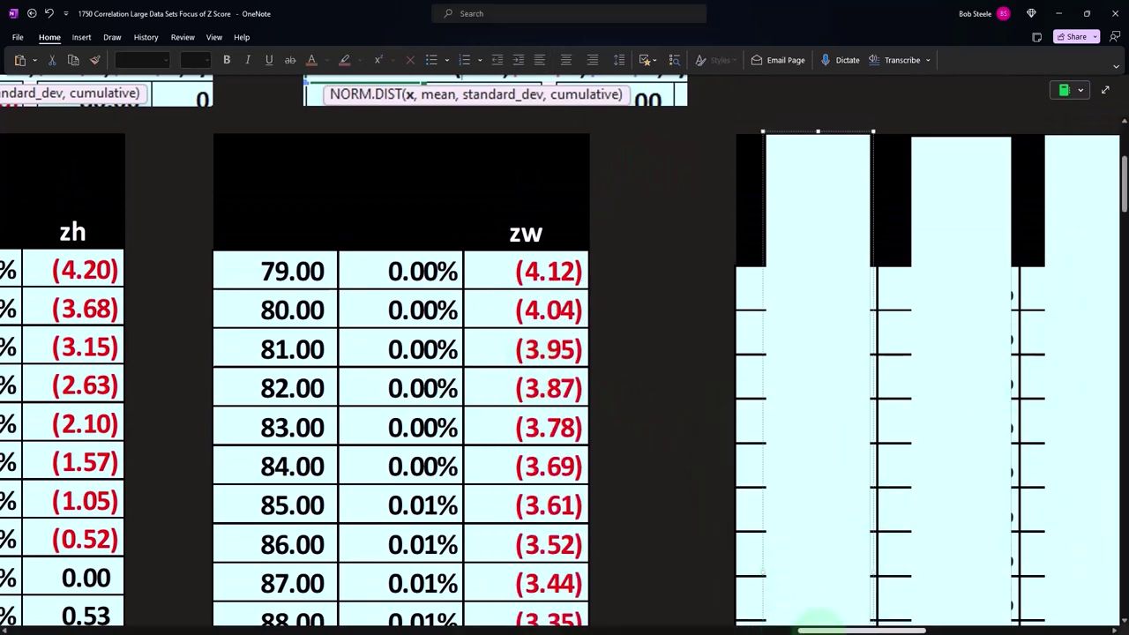
scroll(565, 353, left, 5)
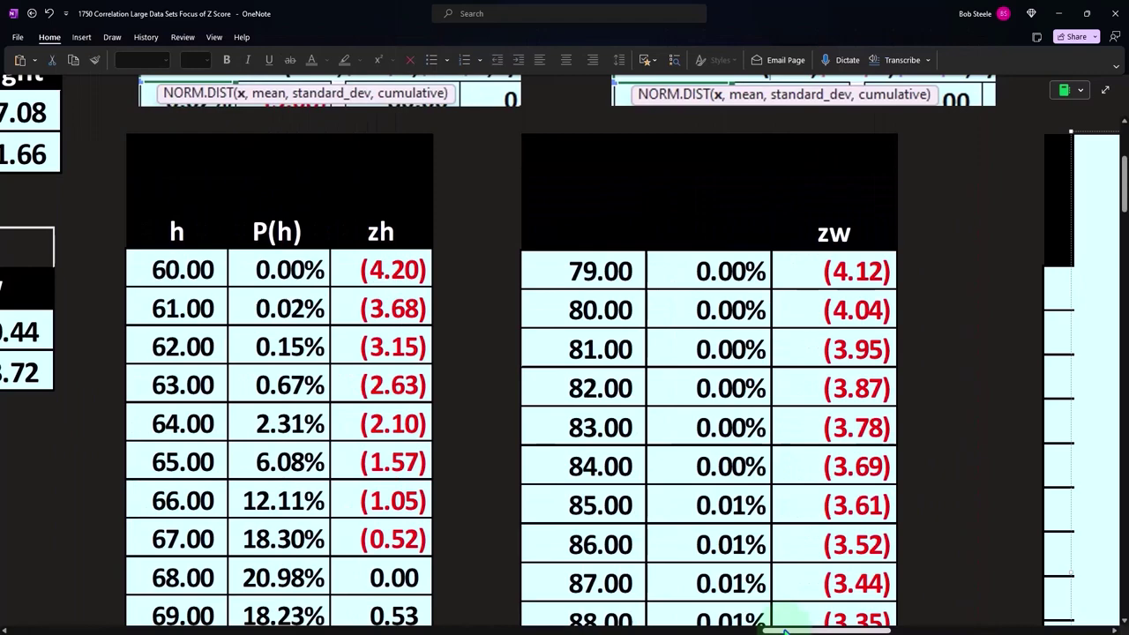
Uncover the second table's weight values 79.00 through 88.00.
drag(783, 631, 854, 632)
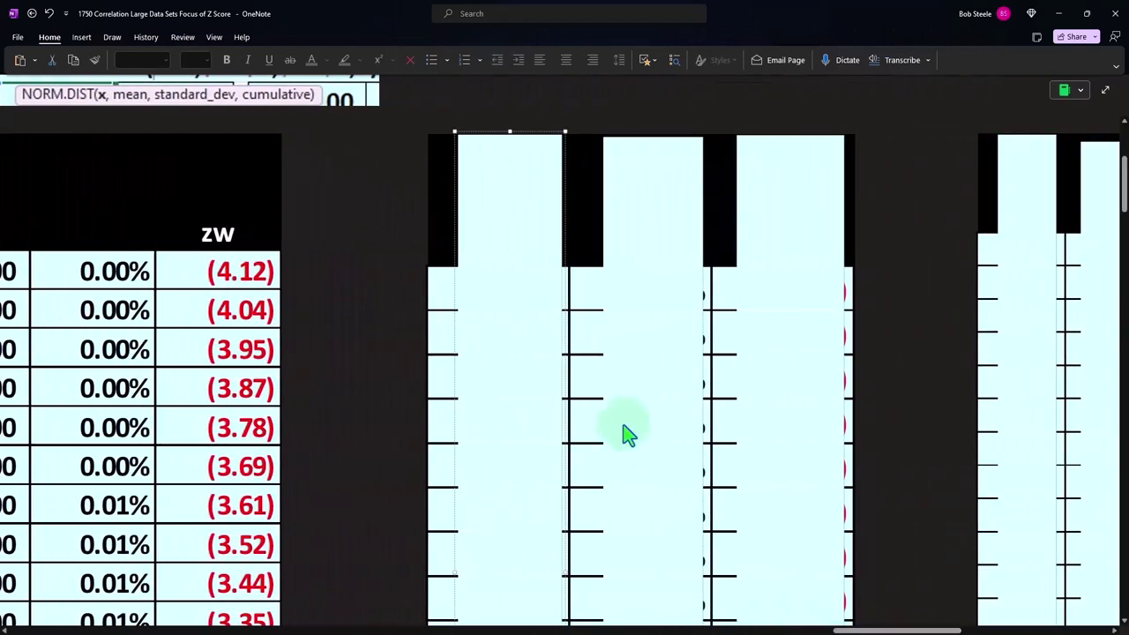
drag(509, 134, 508, 381)
drag(874, 630, 852, 630)
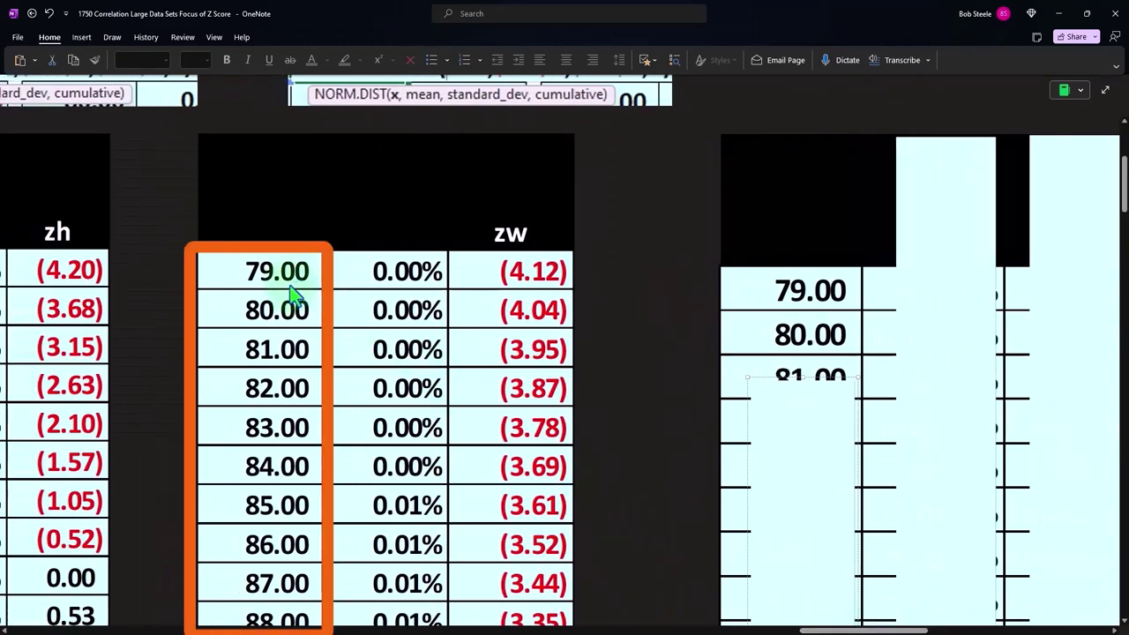
scroll(292, 300, down, 9)
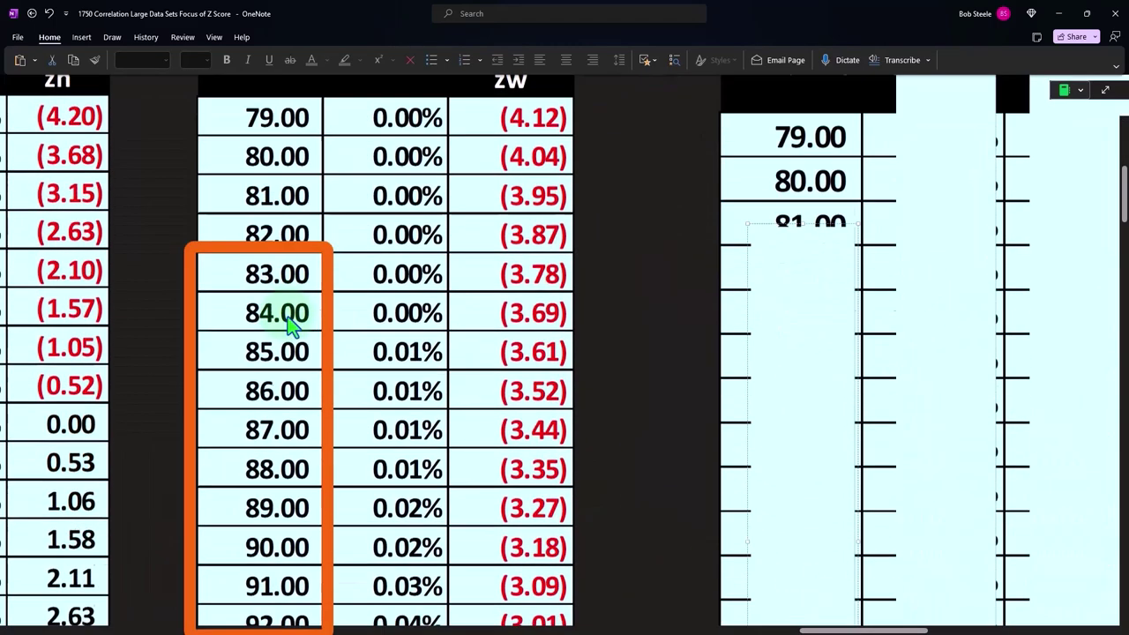
scroll(287, 388, down, 2)
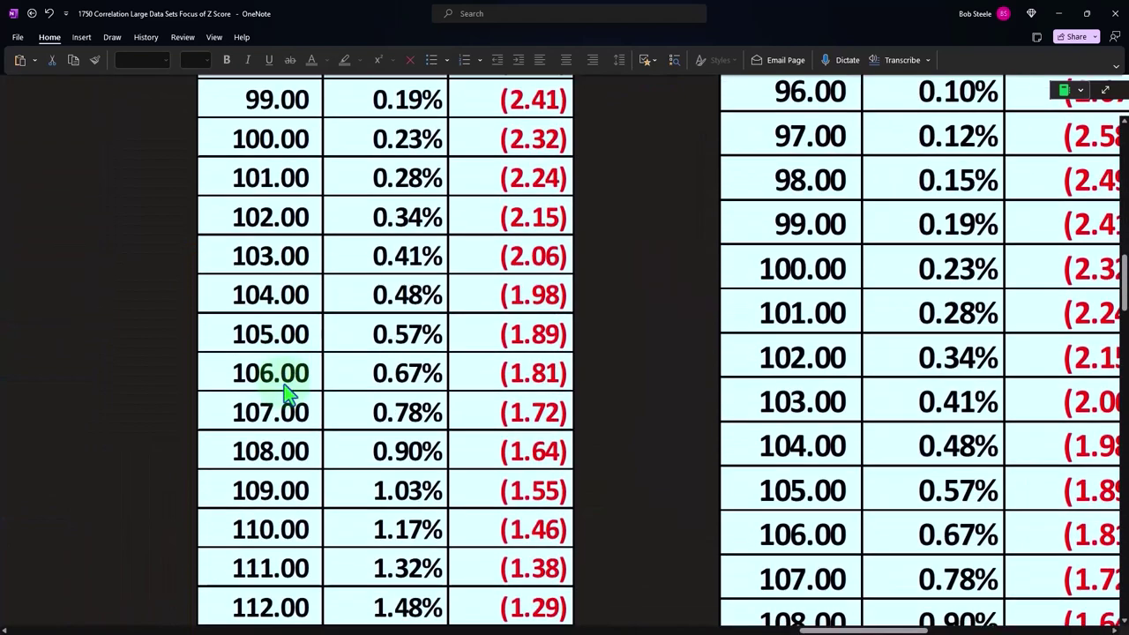
scroll(285, 383, up, 10)
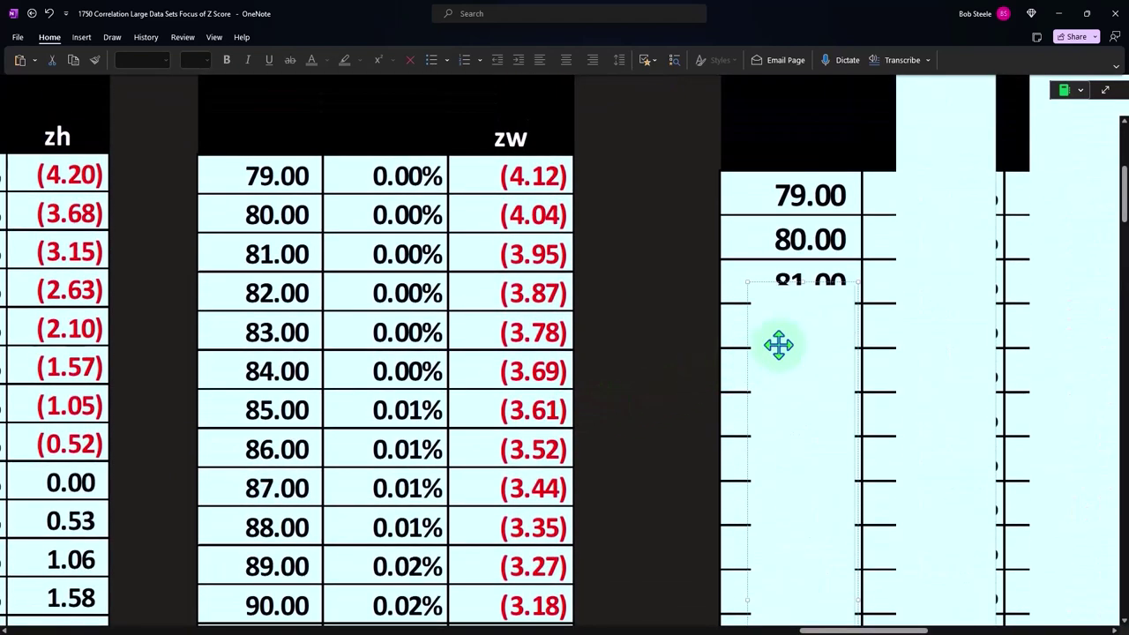
click(779, 345)
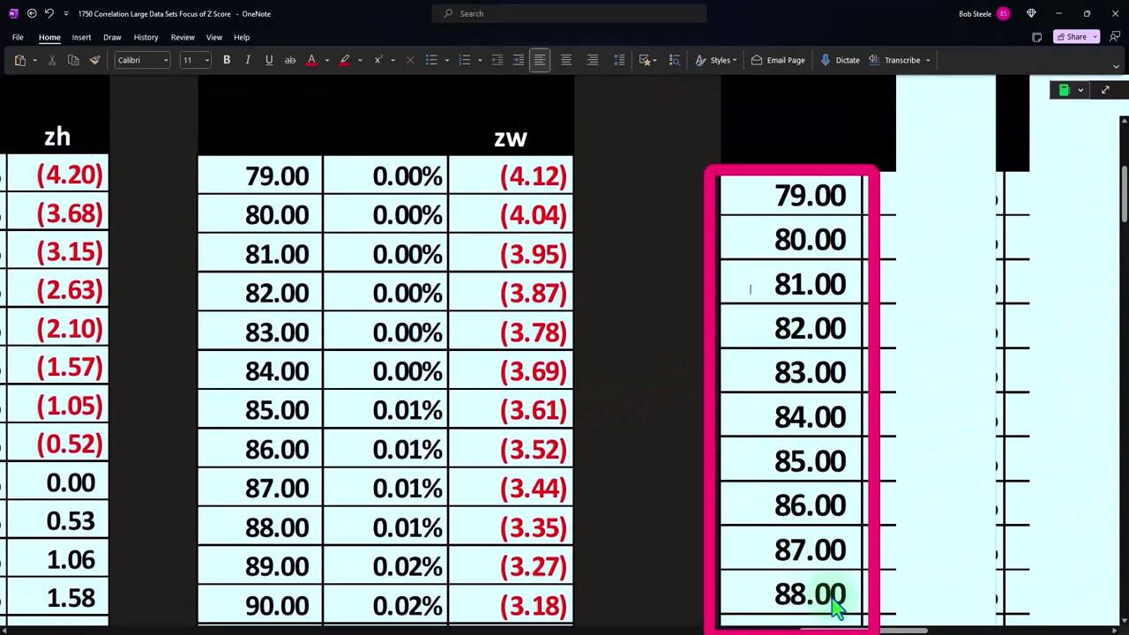
Reveal the whole probability column, starting with 0.00% beside 79.00.
scroll(865, 330, right, 2)
scroll(869, 334, up, 4)
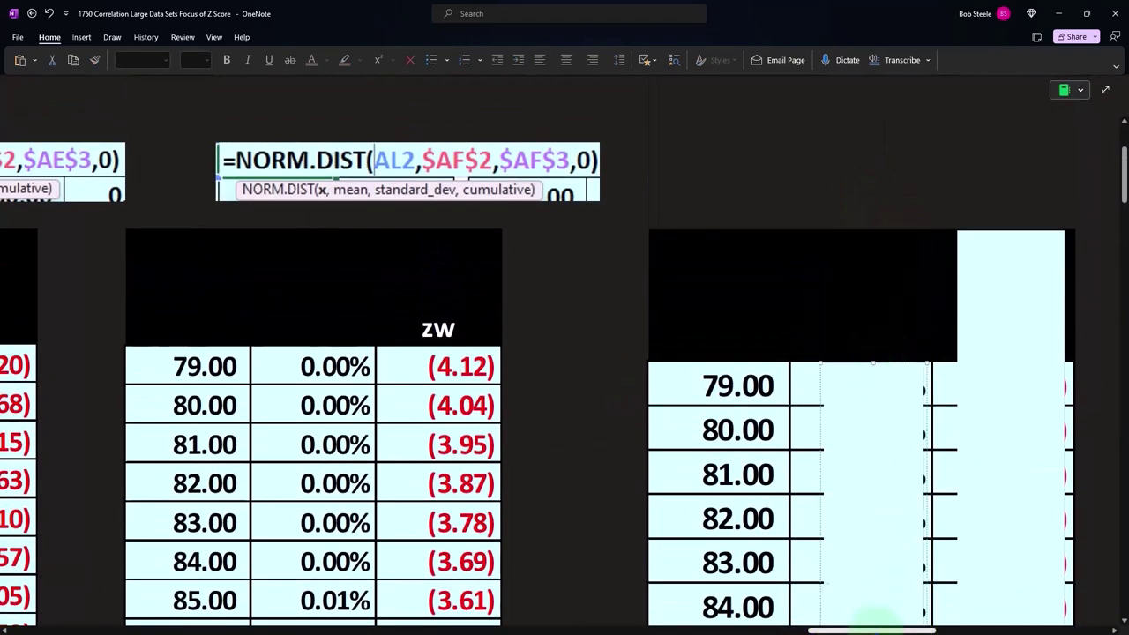
scroll(882, 609, left, 2)
scroll(882, 608, left, 5)
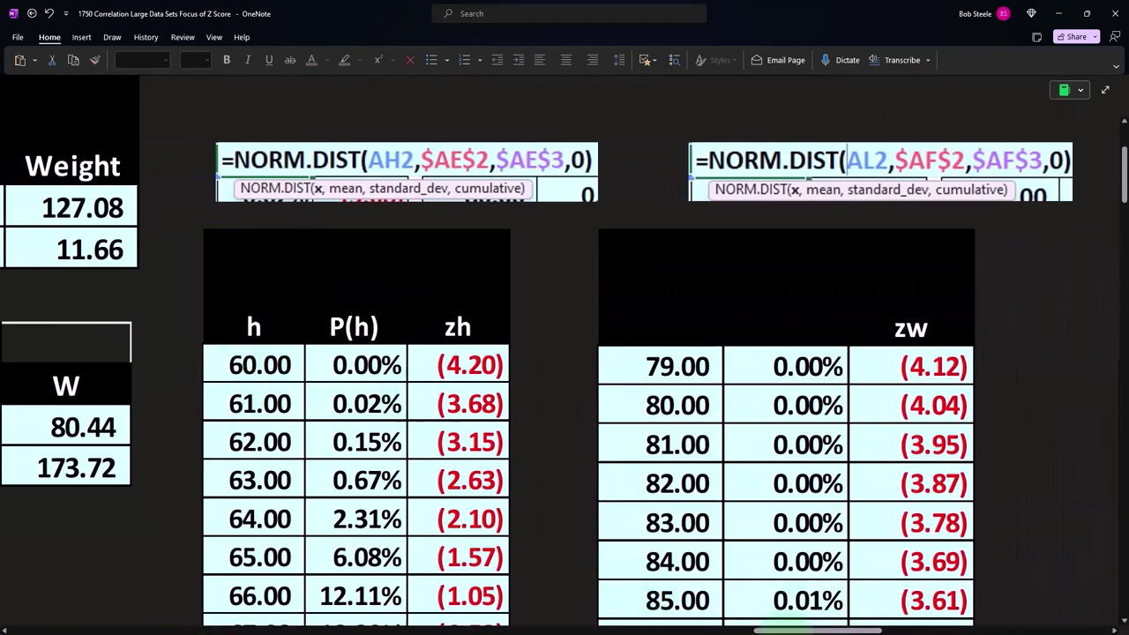
scroll(821, 617, right, 9)
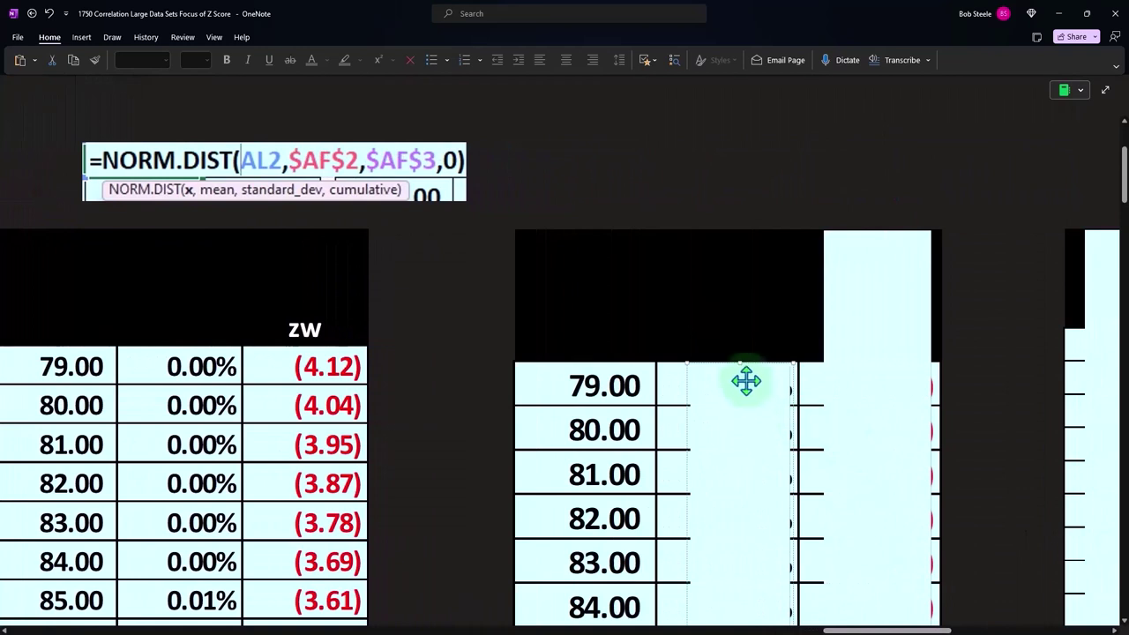
drag(747, 381, 747, 428)
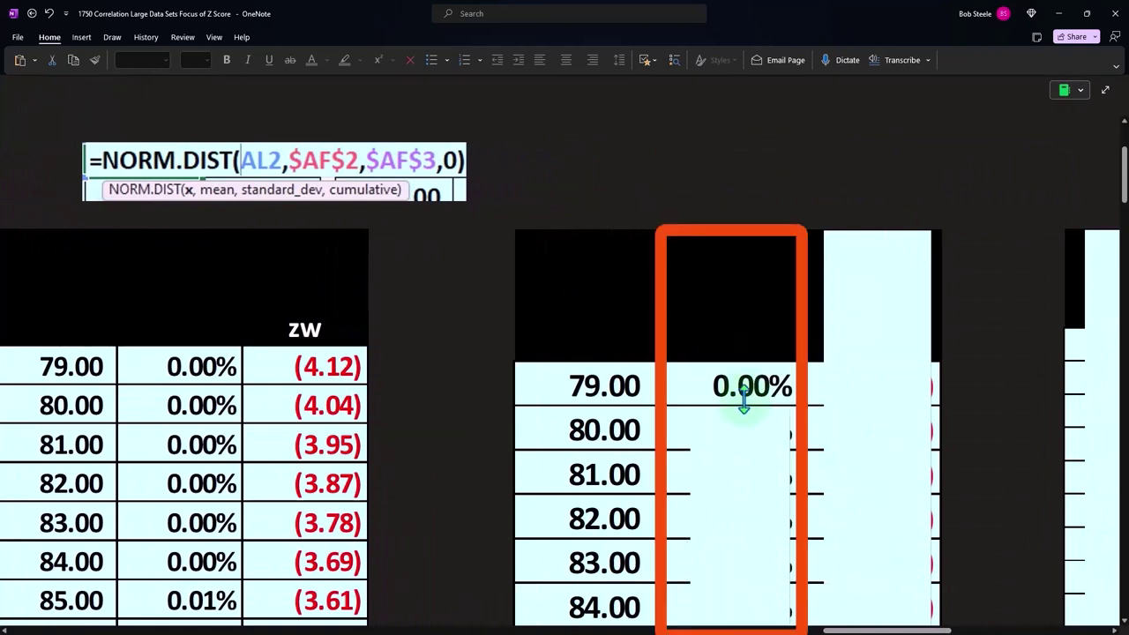
key(Delete)
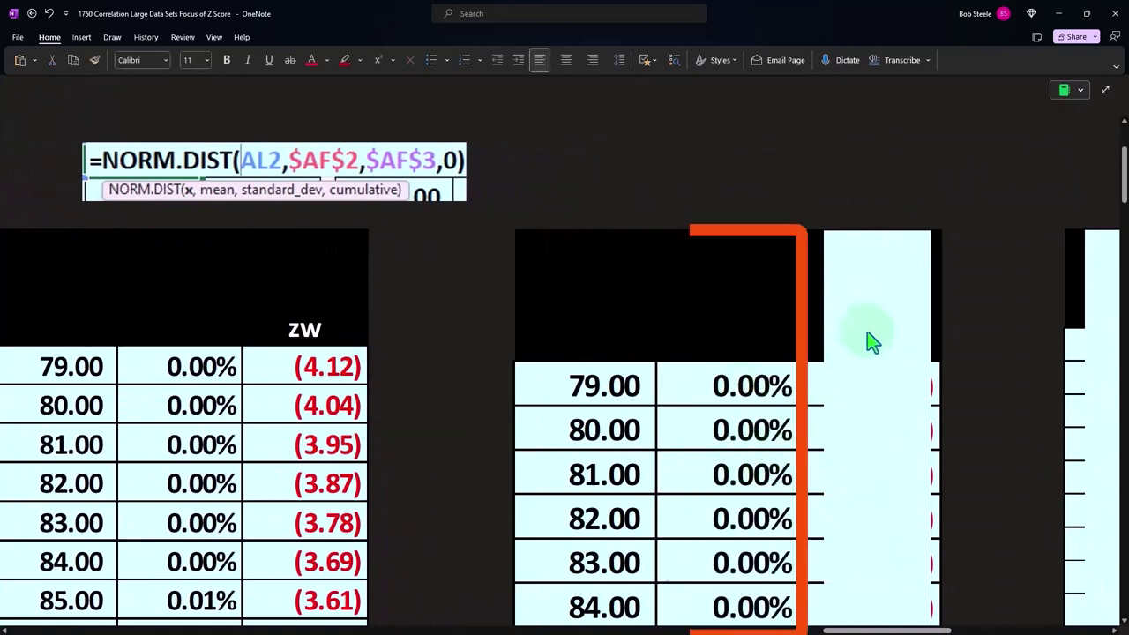
Uncover the second table's zw values, (4.12) down through (3.69).
drag(879, 232, 865, 421)
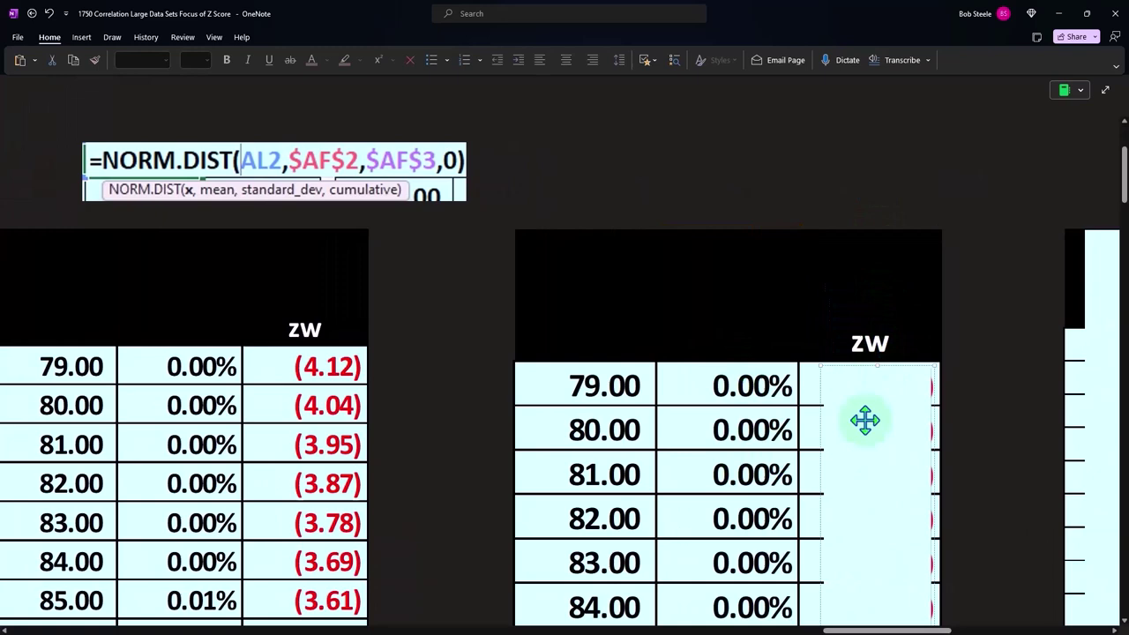
key(Delete)
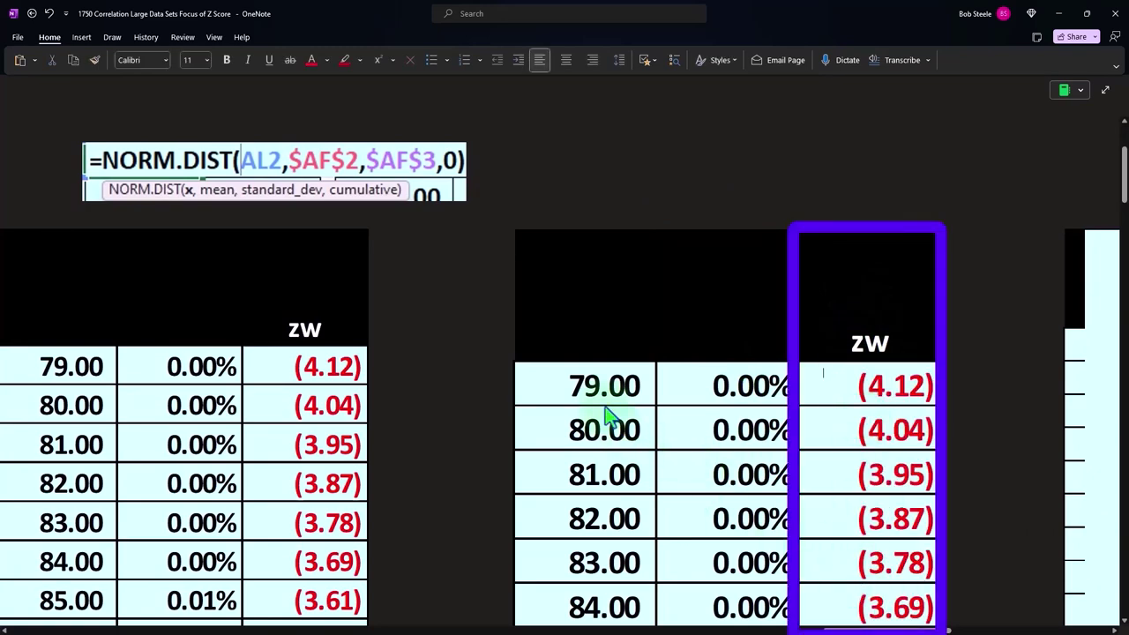
scroll(838, 615, left, 3)
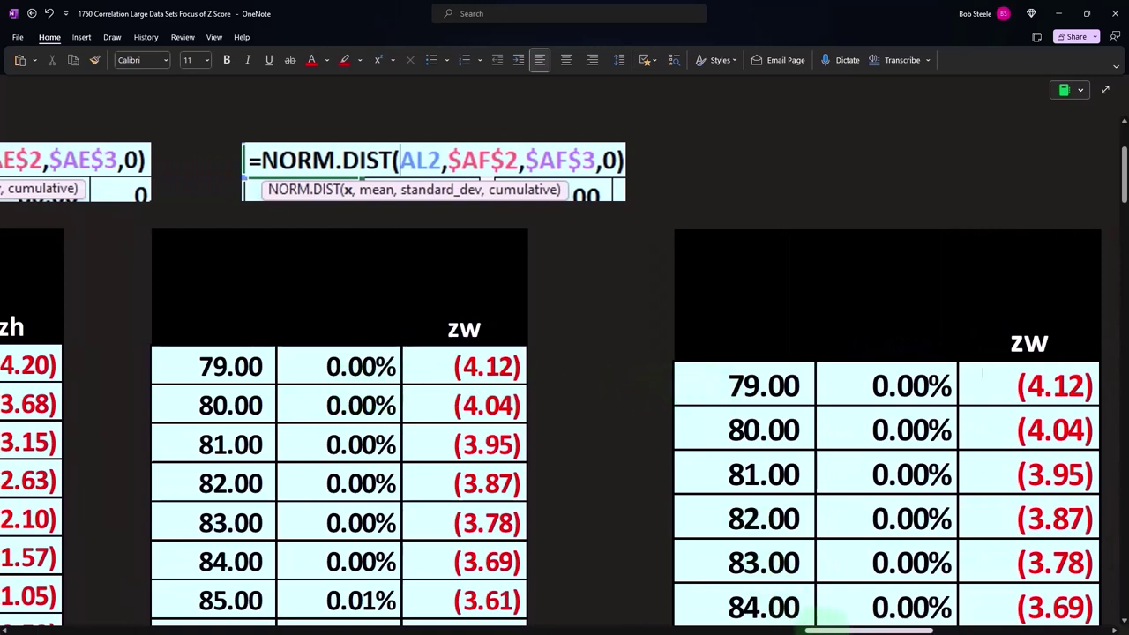
scroll(829, 629, right, 2)
Uncover the height table's first row: h 60.00, P(h) 0.00%, zh (4.20), W-h 19.00.
drag(834, 631, 892, 630)
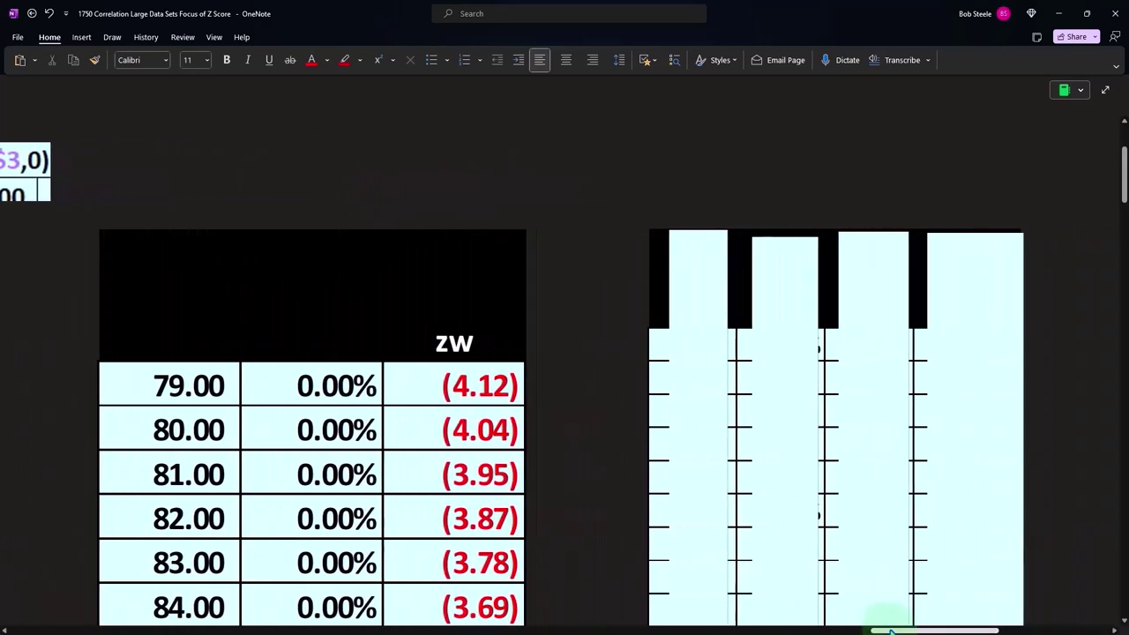
drag(710, 233, 711, 340)
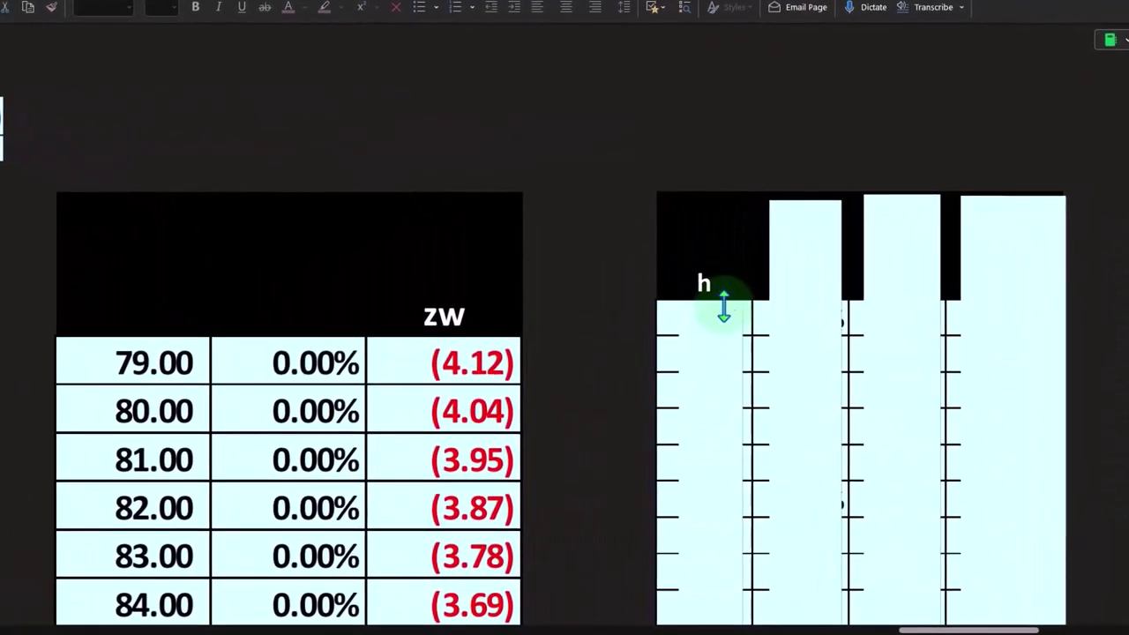
drag(724, 303, 724, 348)
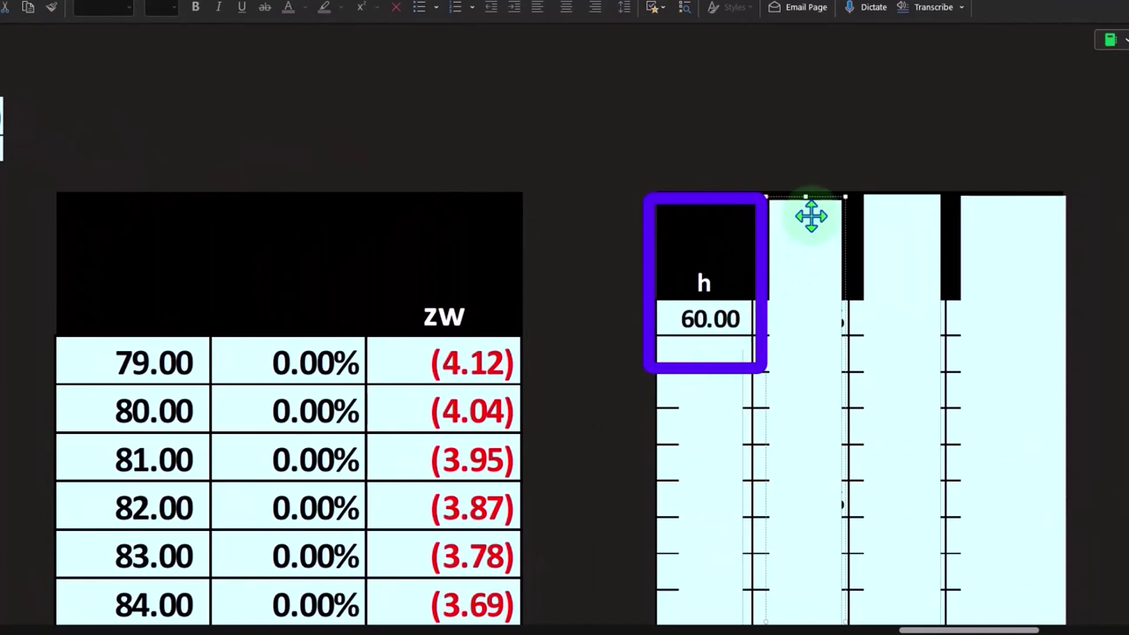
drag(807, 217, 805, 334)
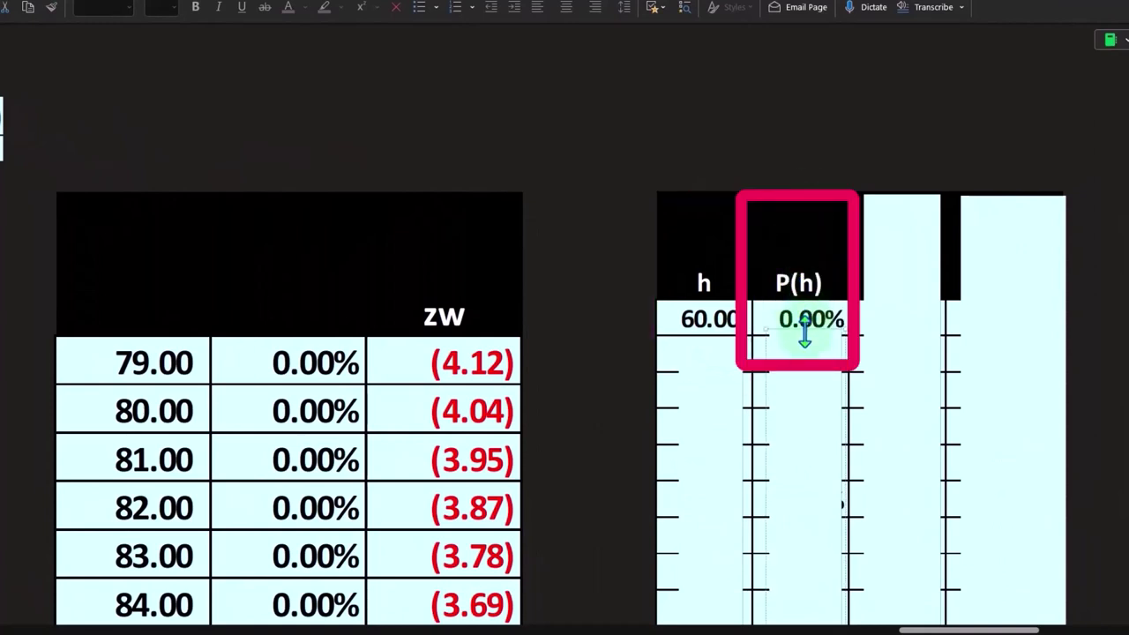
click(906, 195)
drag(905, 196, 900, 324)
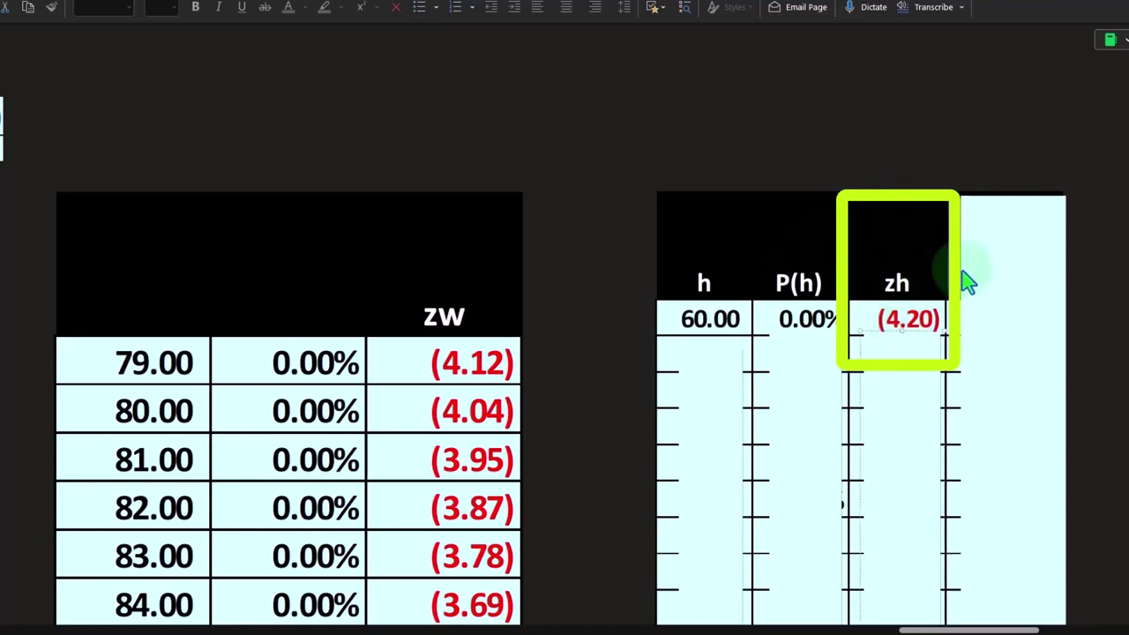
drag(1005, 202, 1013, 323)
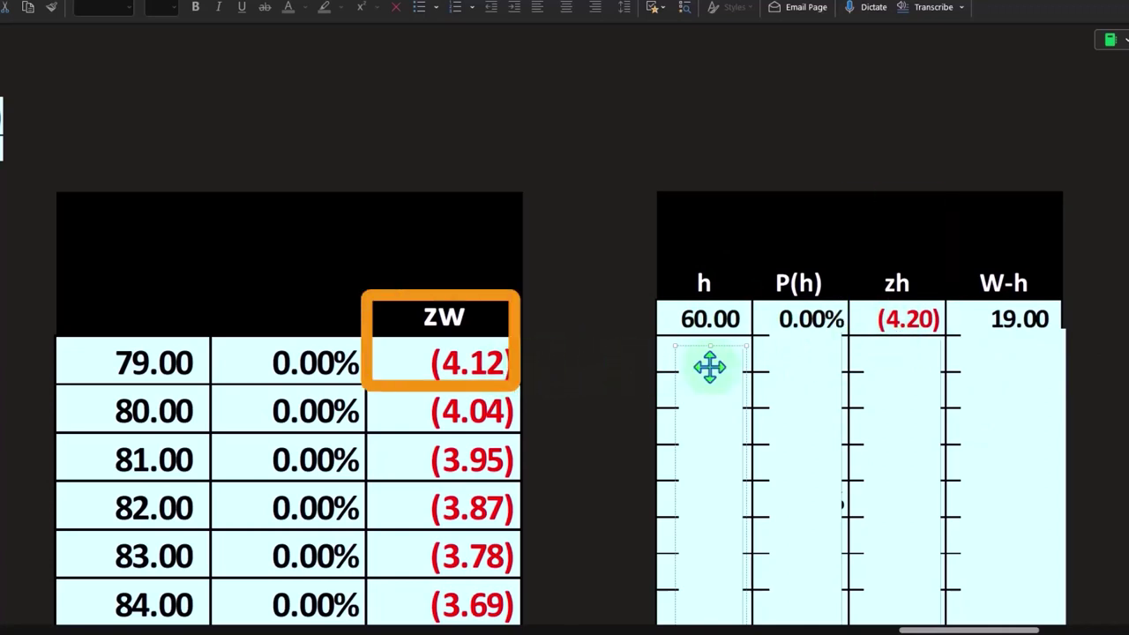
Uncover the 61.00 row: P(h) 0.02%, zh (3.68), W-h 23.00.
drag(707, 351, 707, 517)
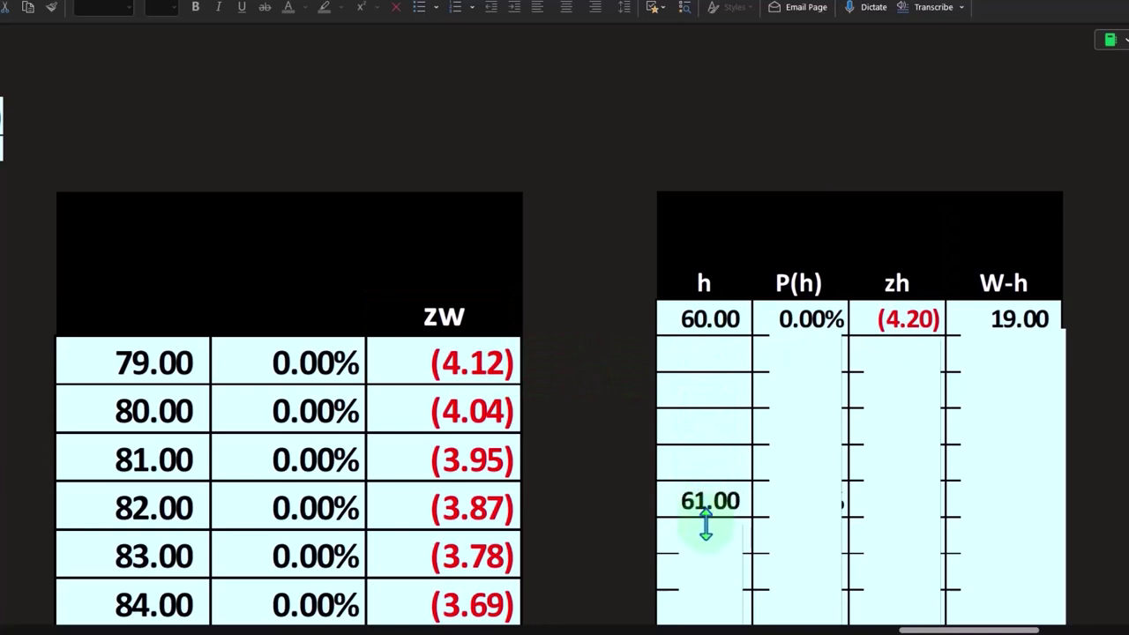
drag(809, 345, 806, 529)
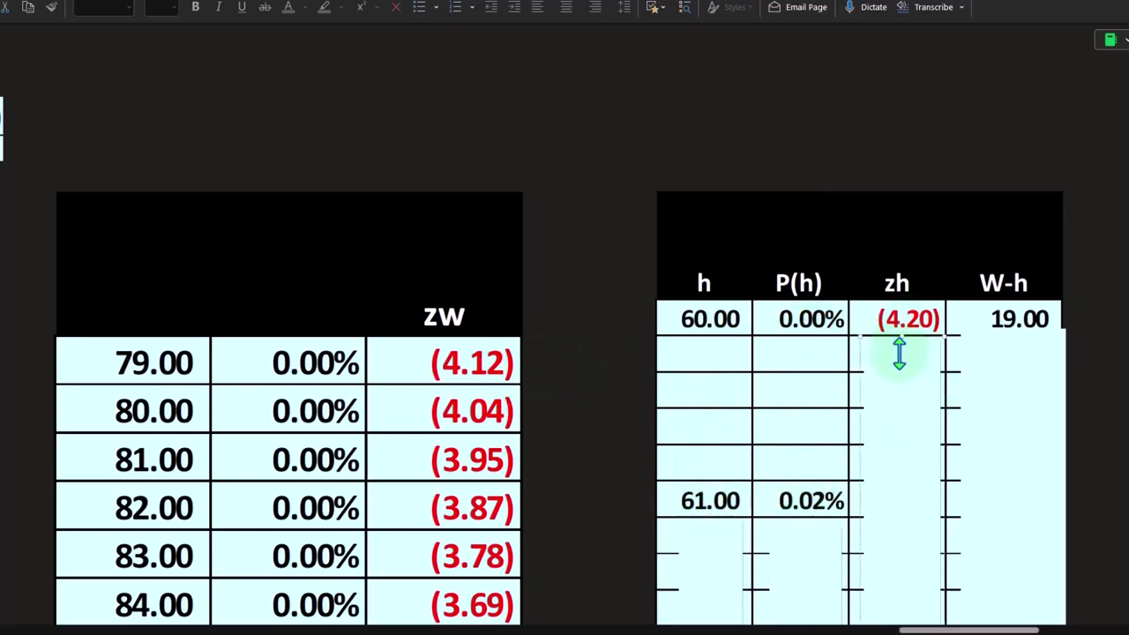
drag(899, 353, 902, 528)
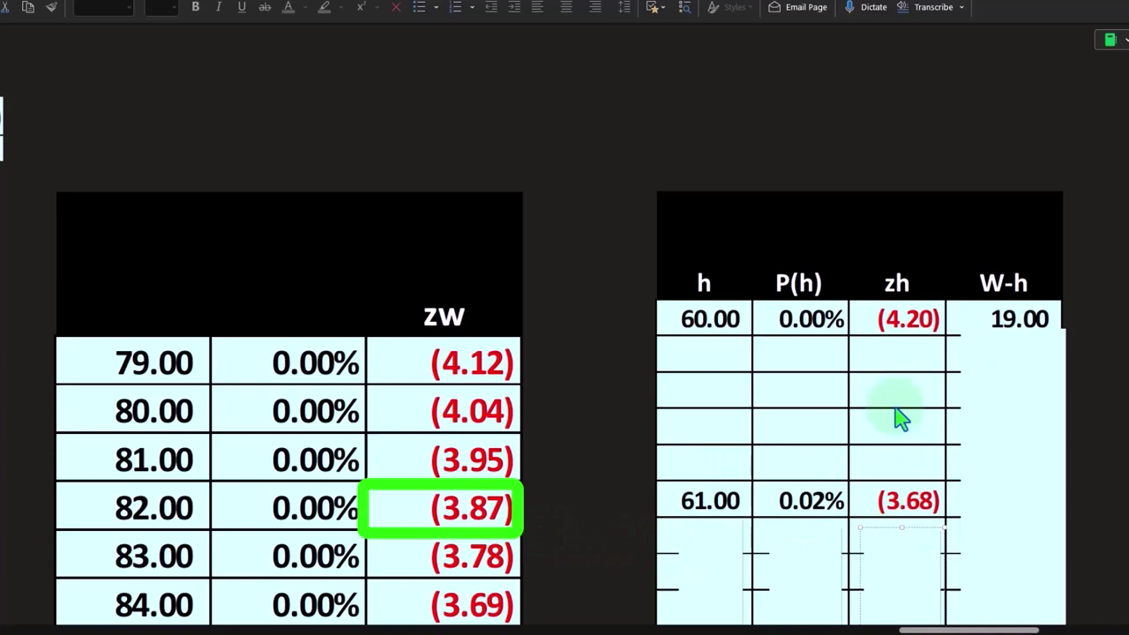
drag(1020, 328, 1014, 519)
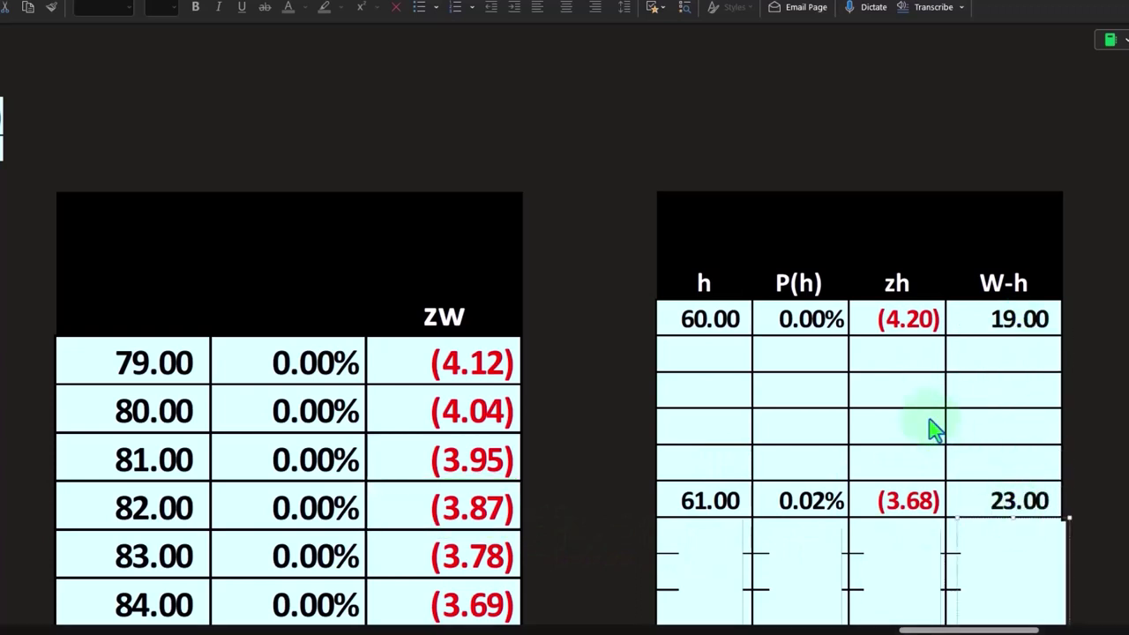
Uncover the 62.00 row: P(h) 0.15%, zh (3.15), W-h 28.00.
scroll(927, 424, down, 3)
drag(900, 341, 918, 533)
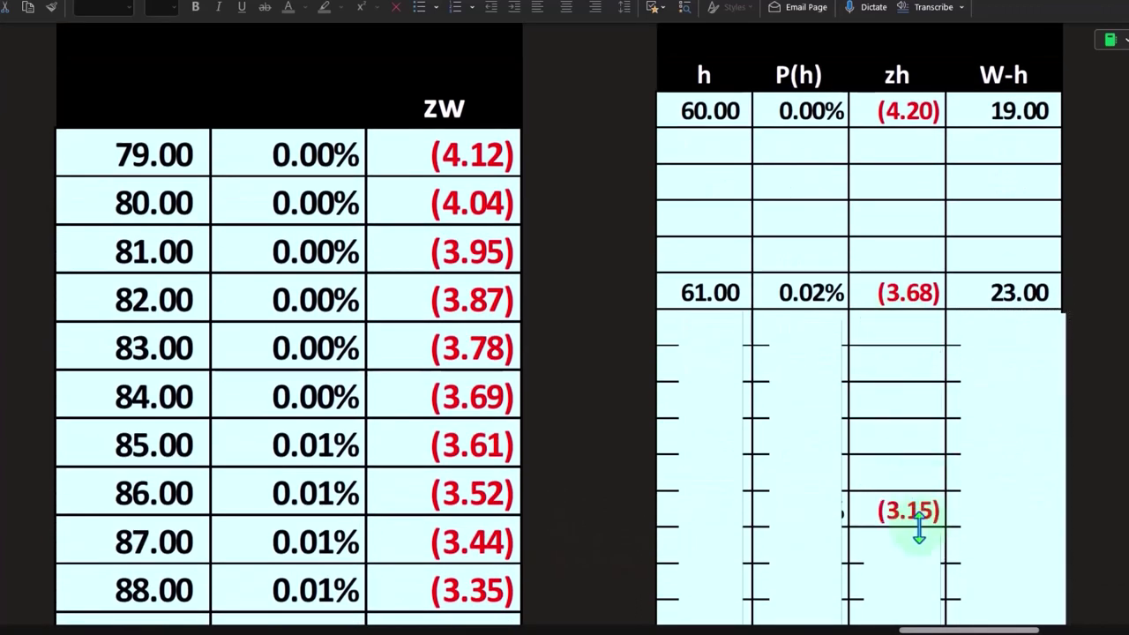
drag(806, 323, 812, 525)
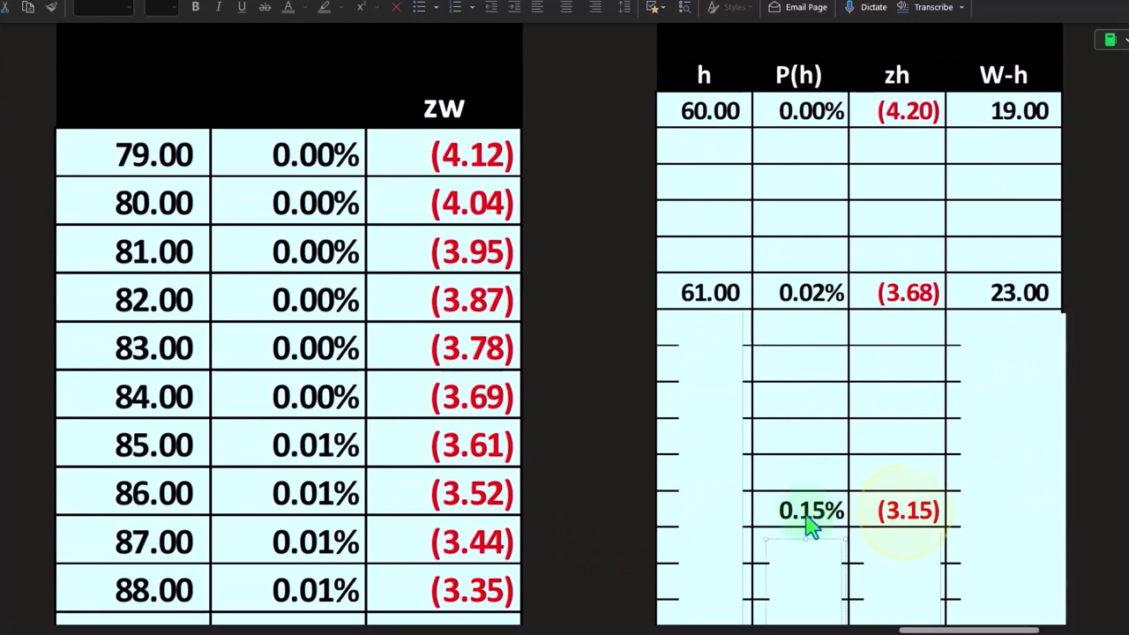
drag(720, 378, 727, 524)
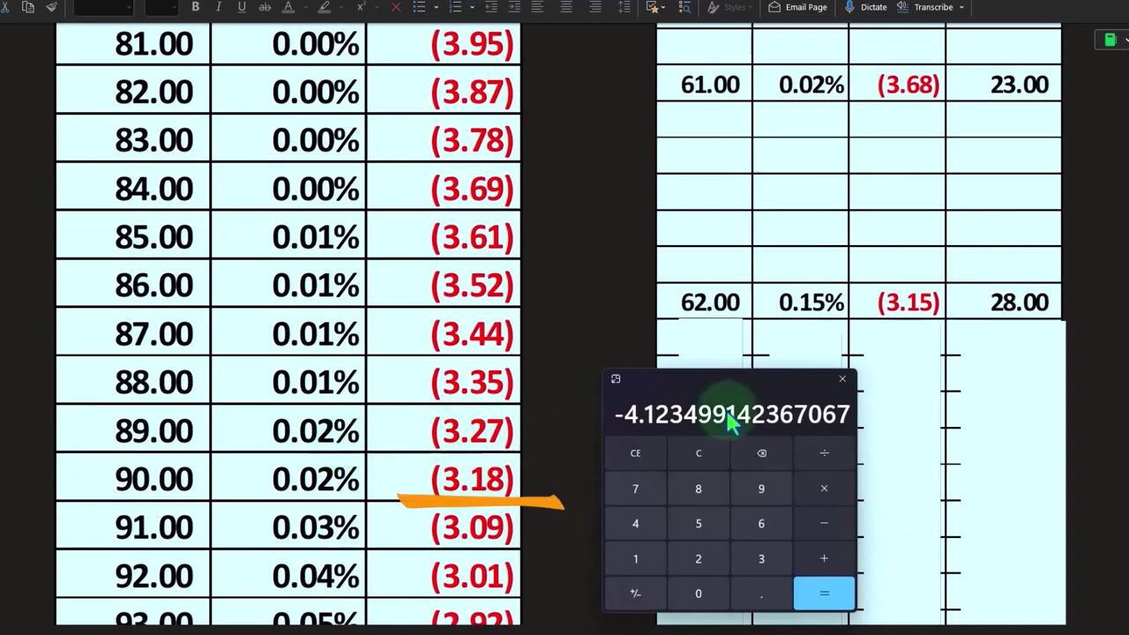
click(710, 452)
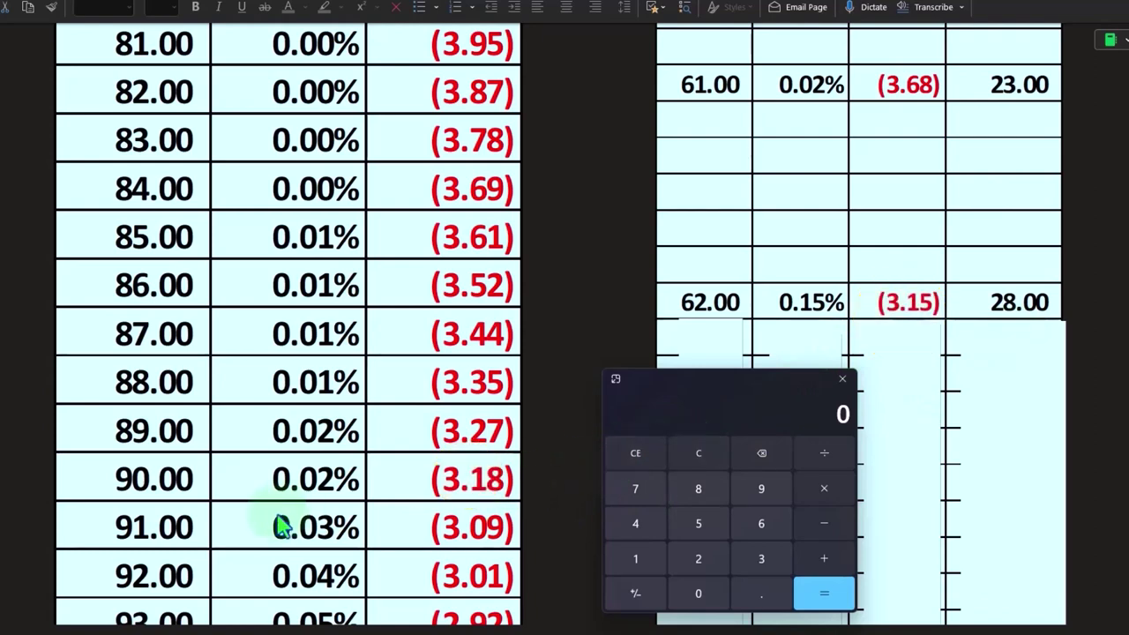
text(90)
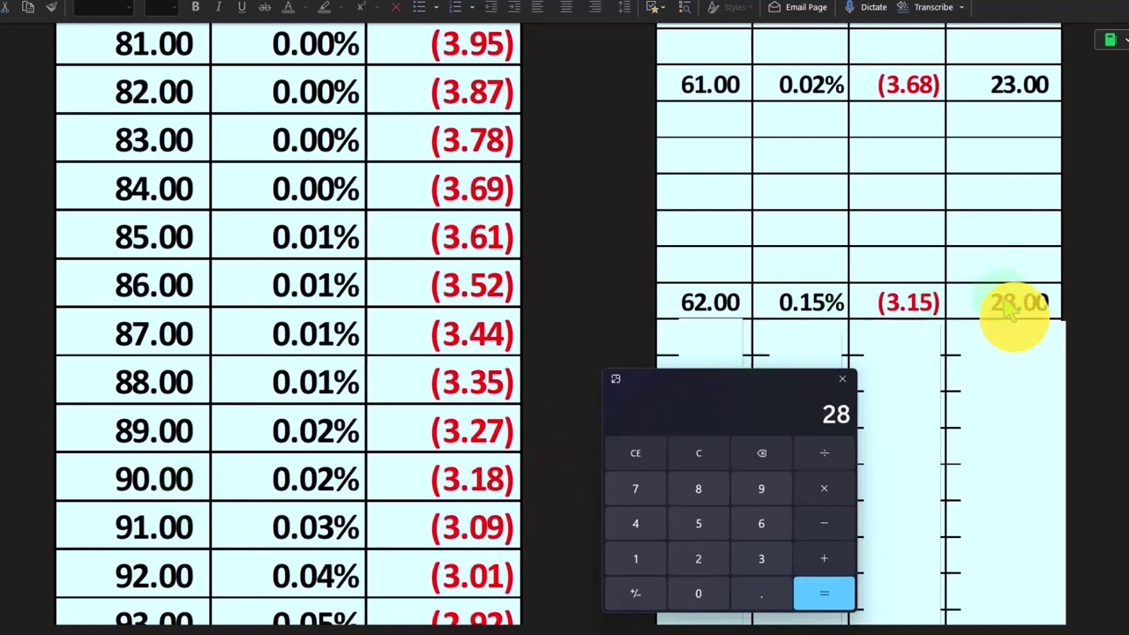
scroll(764, 270, up, 2)
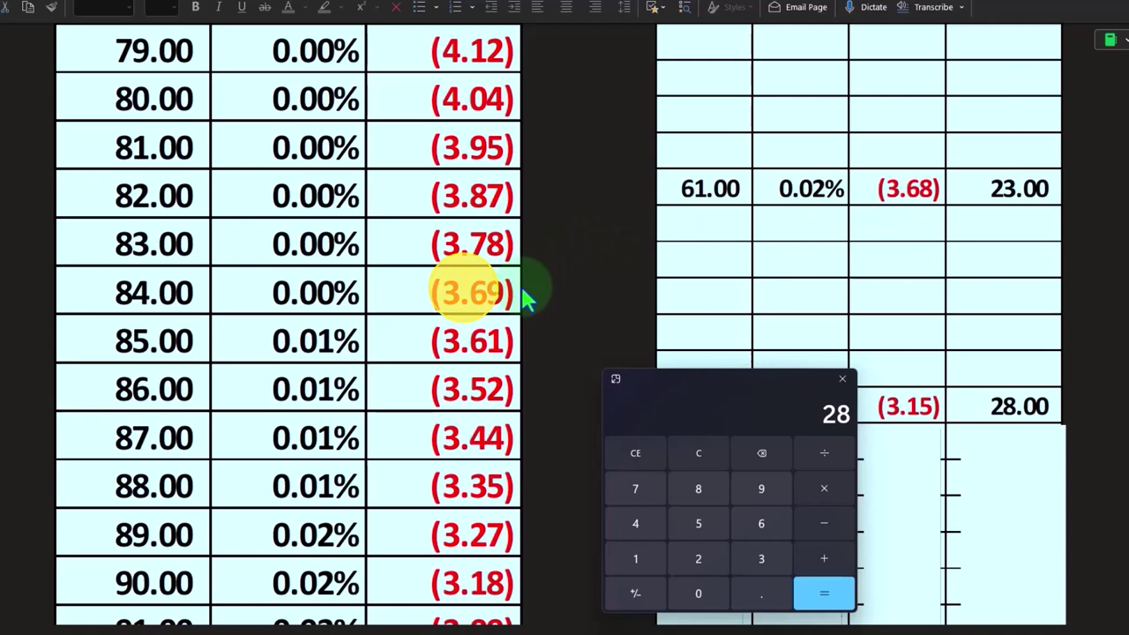
click(702, 454)
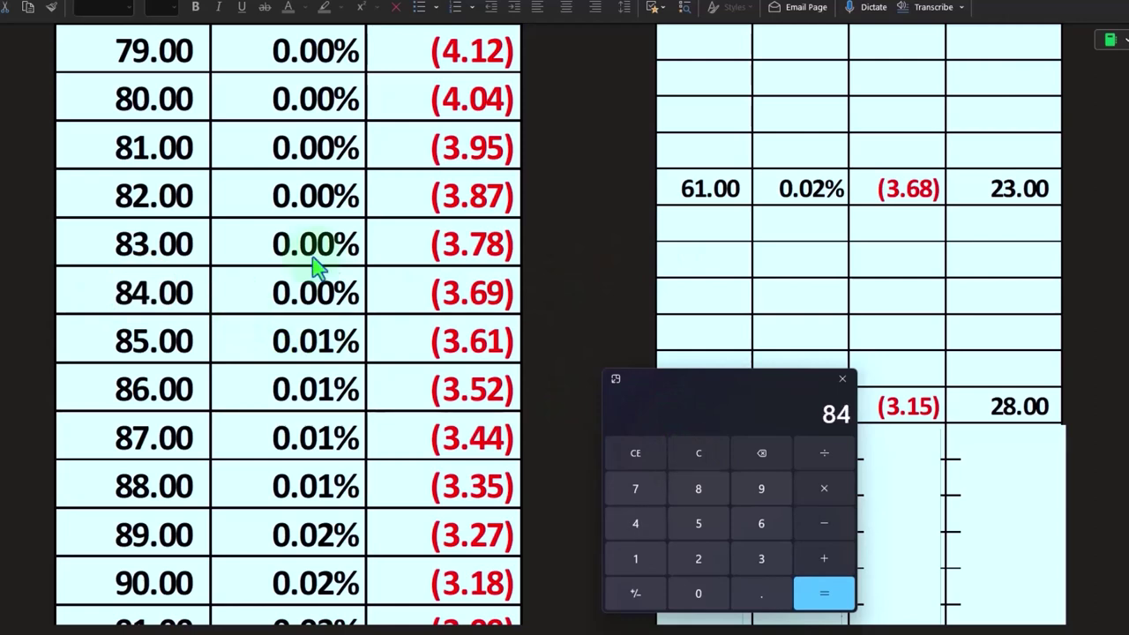
key(Return)
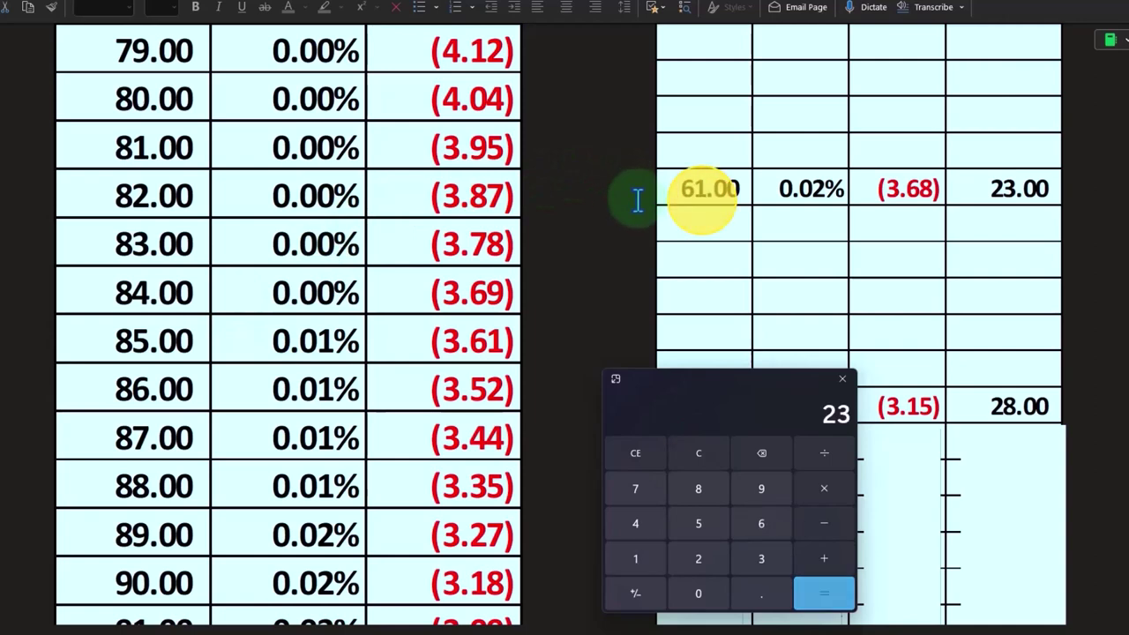
scroll(1030, 212, down, 6)
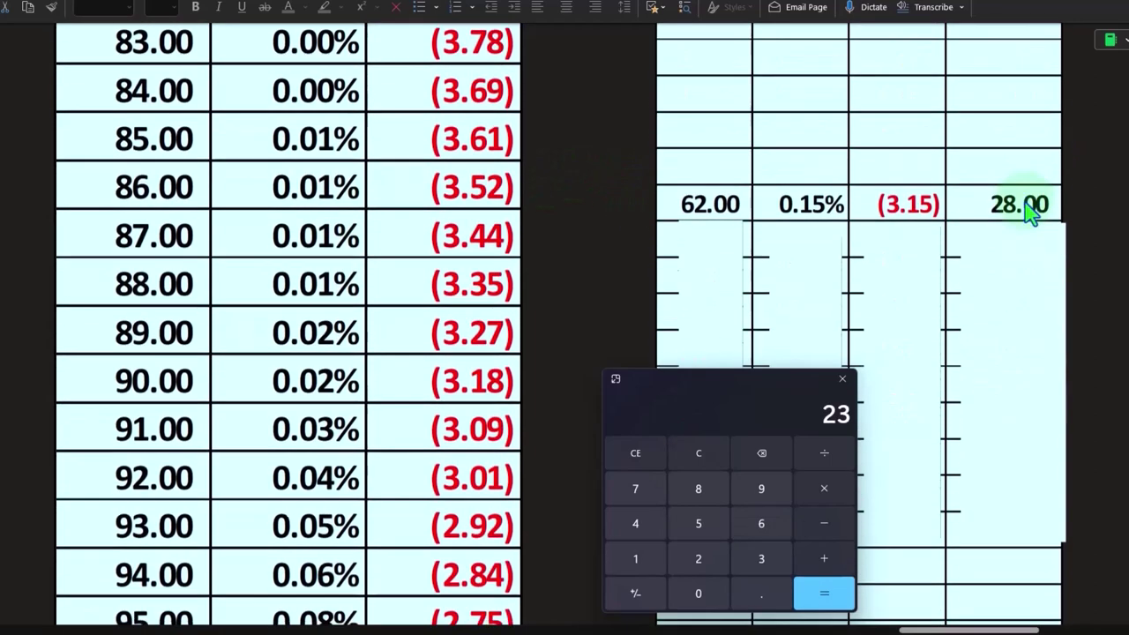
Uncover the 63.00 row's h, P(h) 0.67% and zh (2.63) values.
drag(905, 231, 922, 337)
click(802, 132)
drag(801, 132, 802, 328)
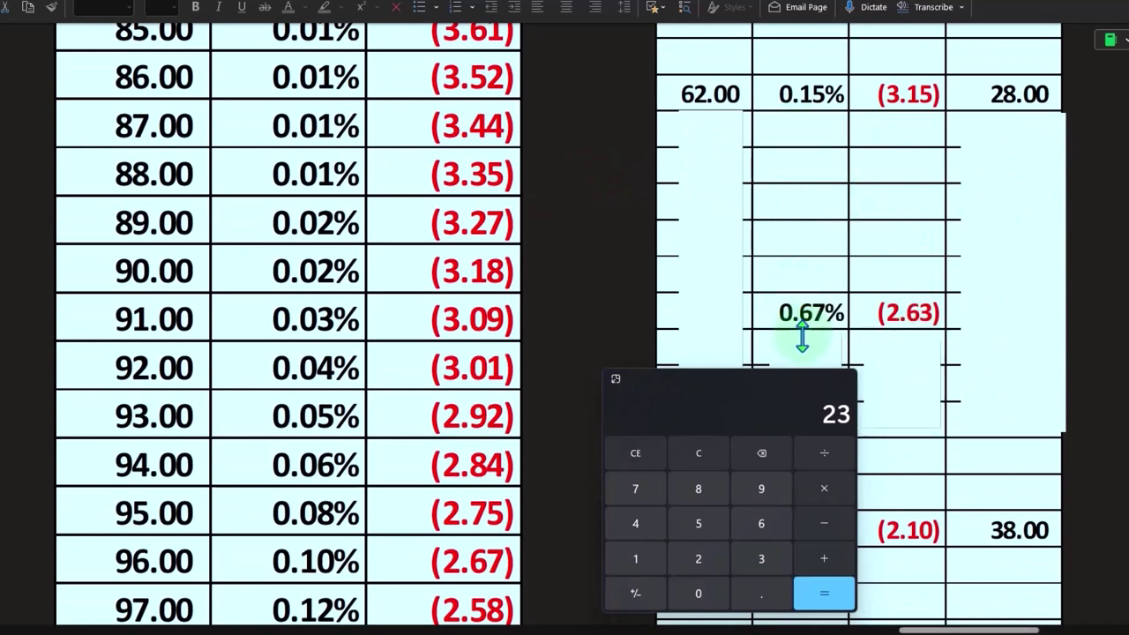
click(741, 202)
drag(714, 116, 711, 327)
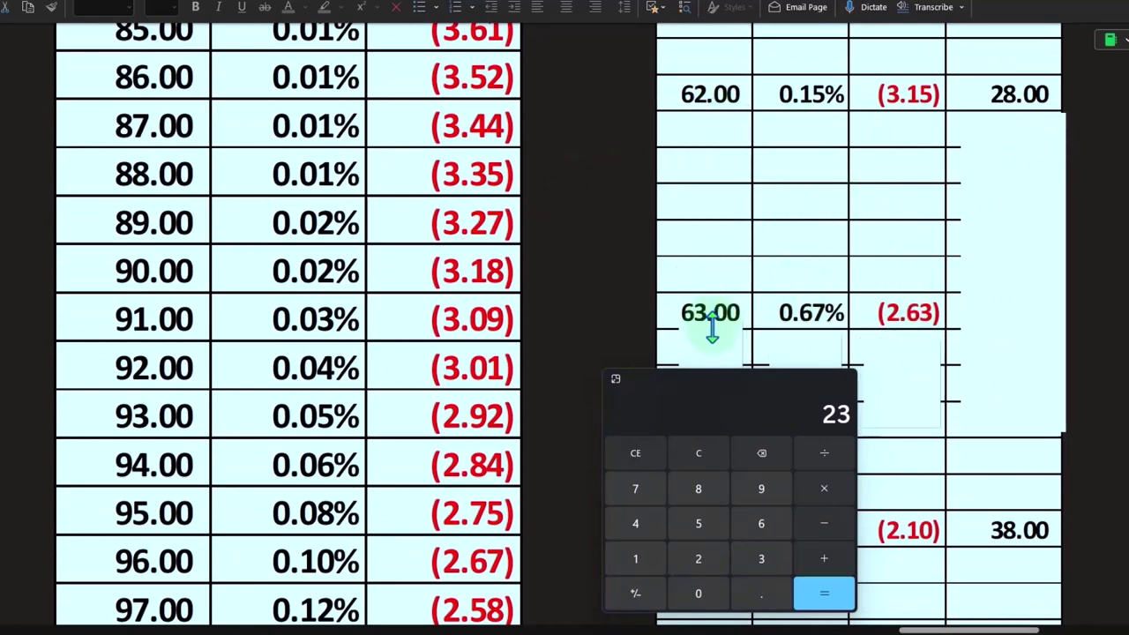
scroll(574, 243, down, 2)
click(909, 205)
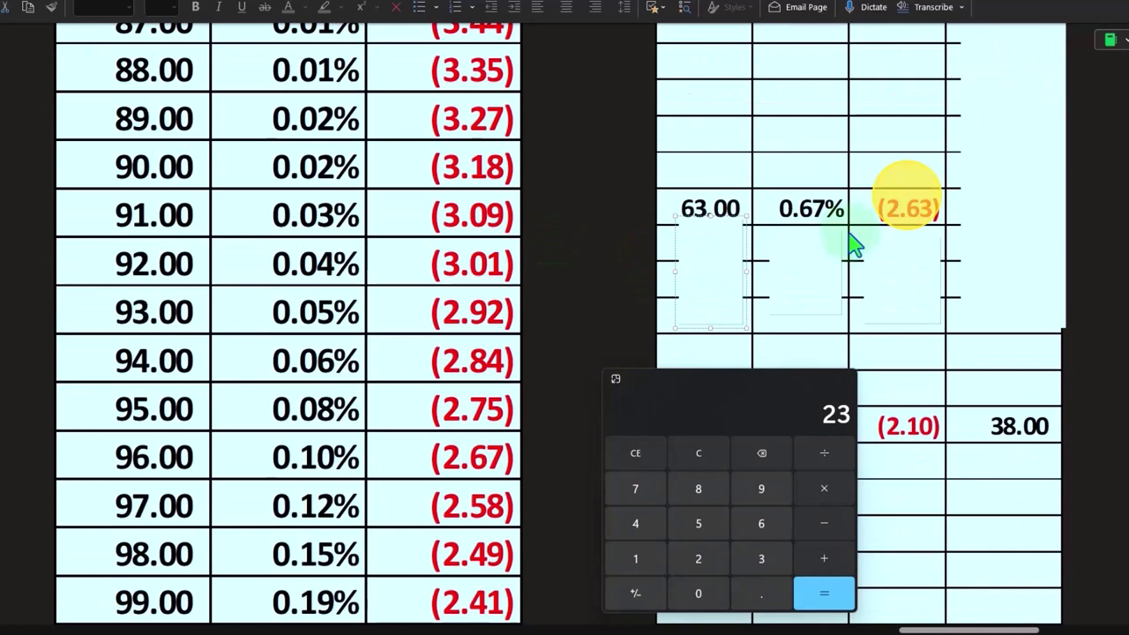
Clear Calculator and compute 96 − 63 = 33.
scroll(540, 286, down, 2)
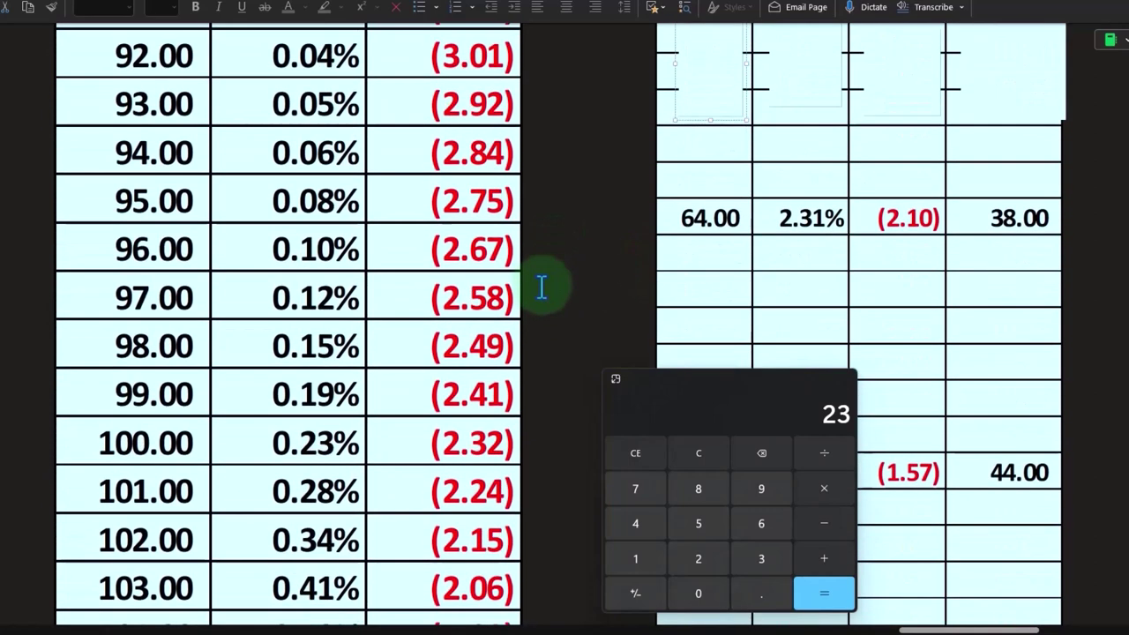
click(473, 249)
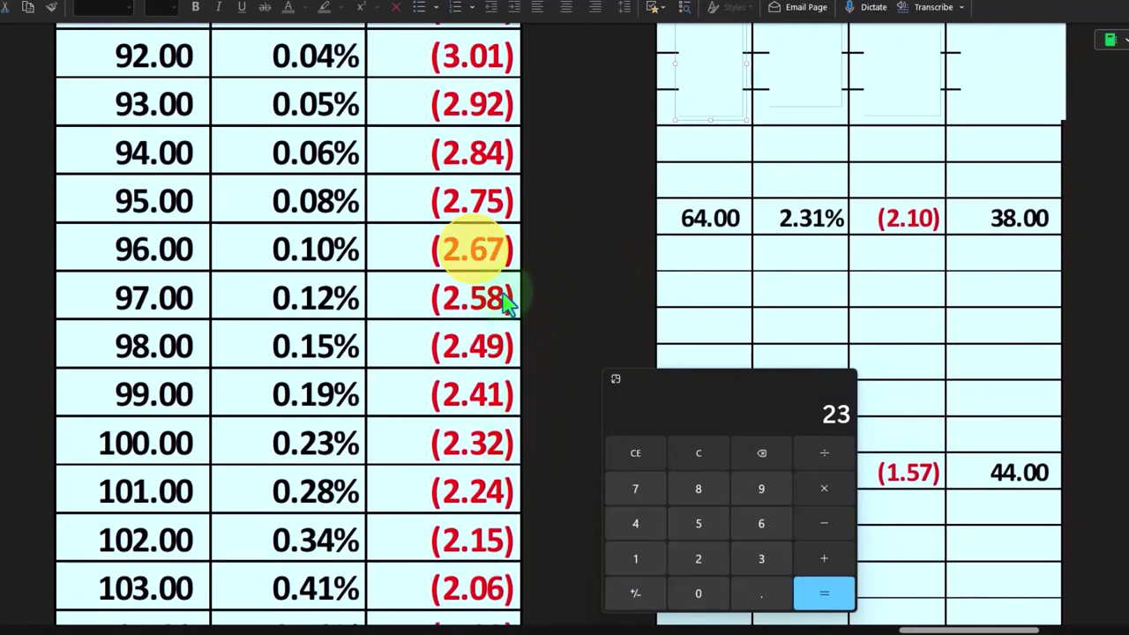
scroll(521, 309, up, 2)
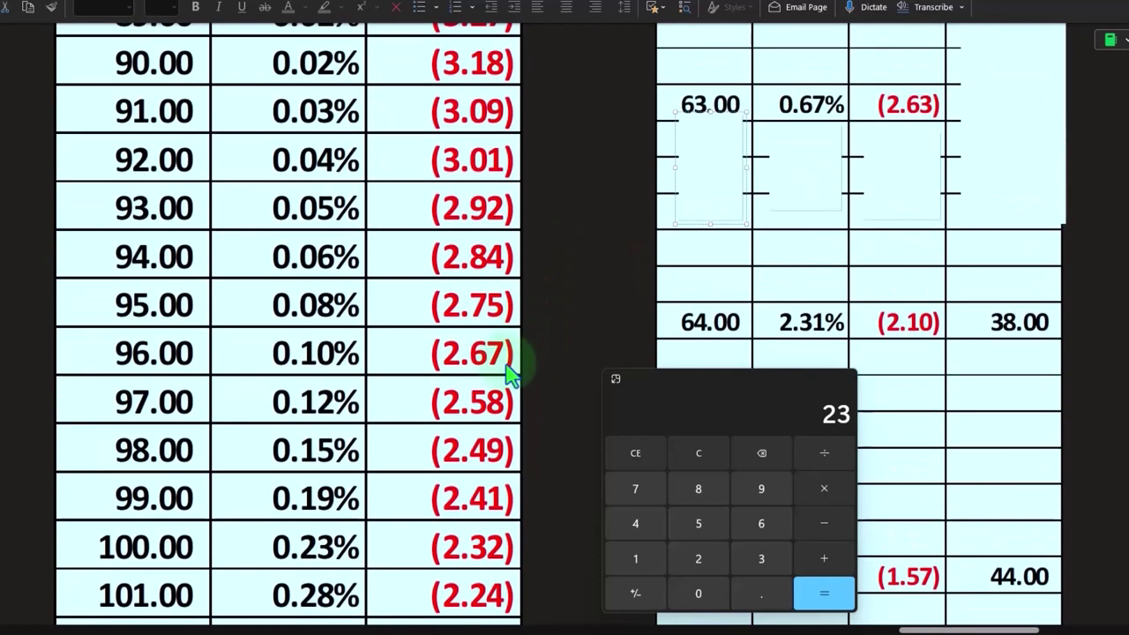
click(698, 452)
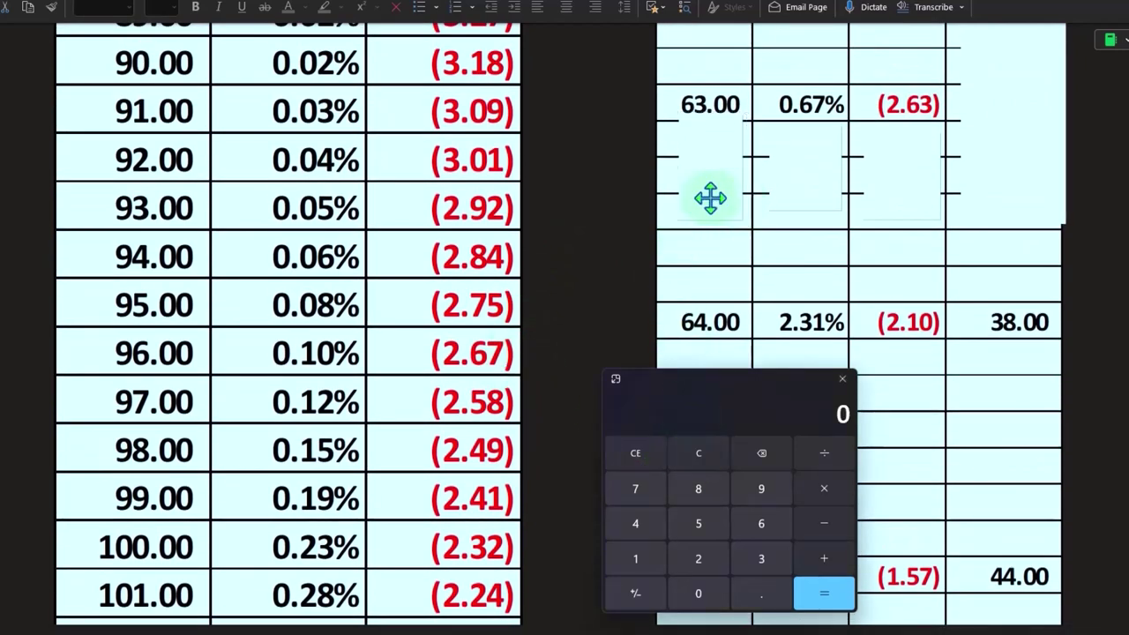
click(477, 352)
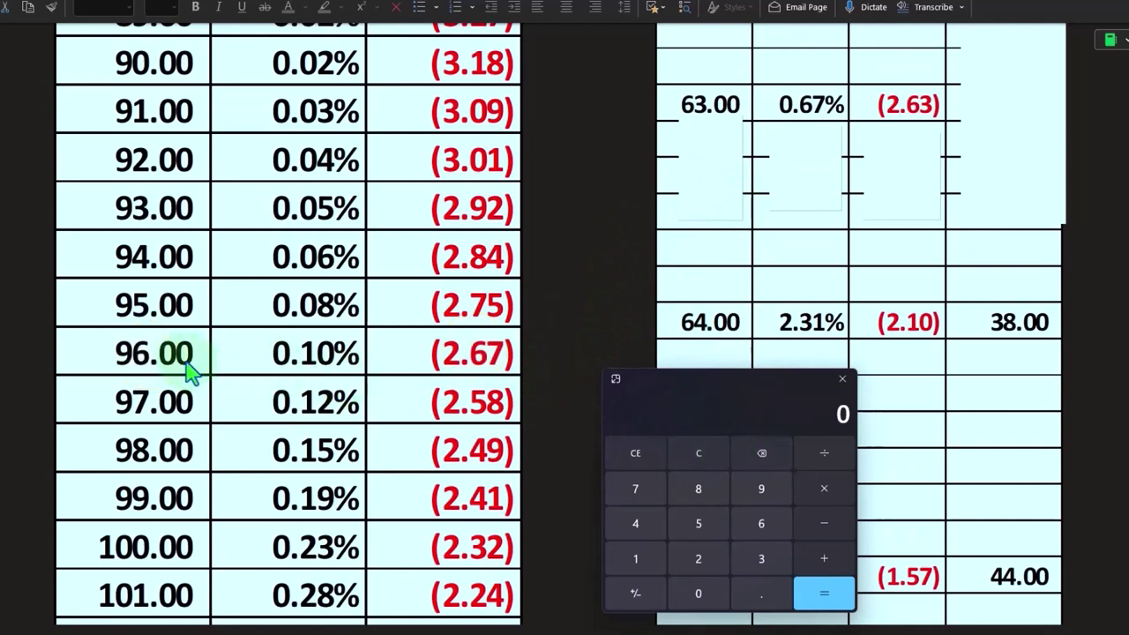
text(96)
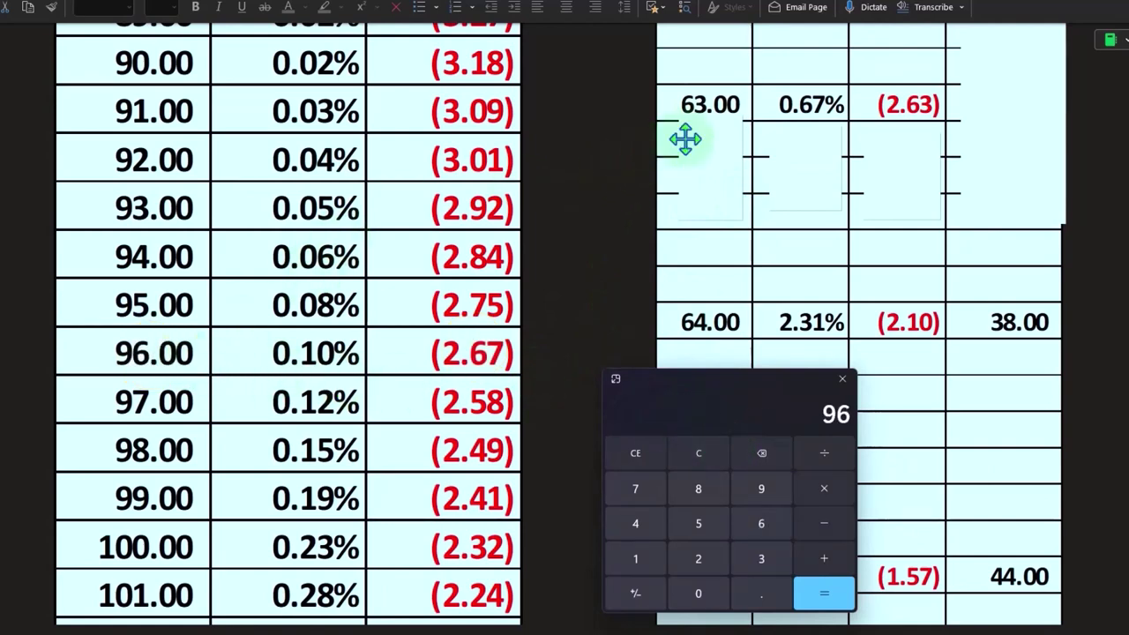
key(minus)
text(63)
key(Return)
Reveal the 33.00 difference beside 63.00 and close Calculator.
scroll(988, 157, up, 2)
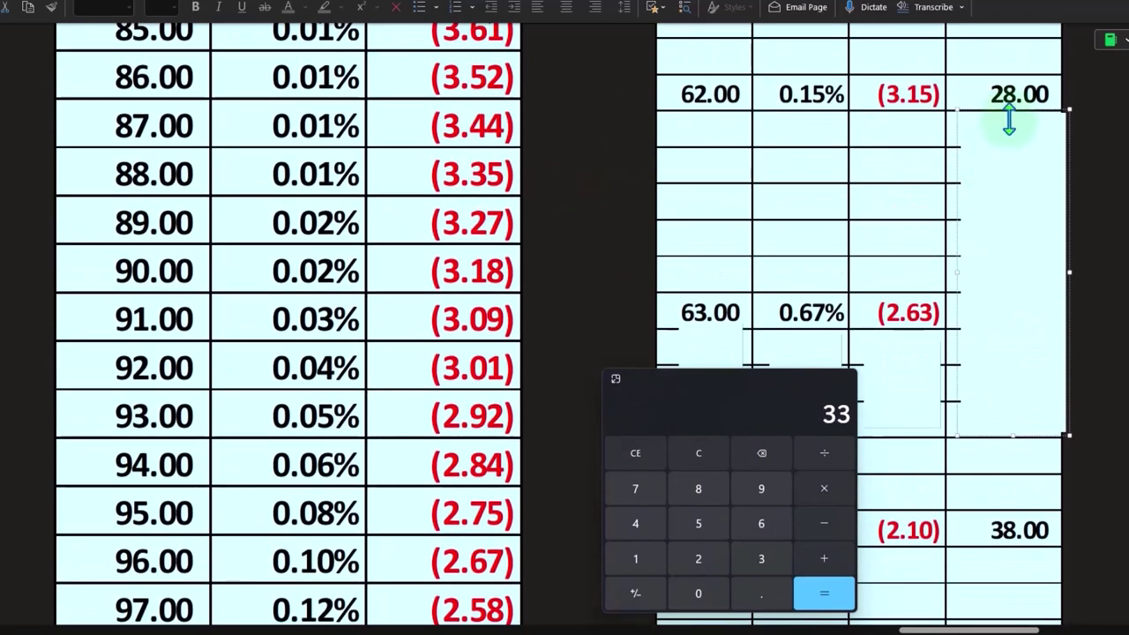
drag(1009, 114, 1016, 333)
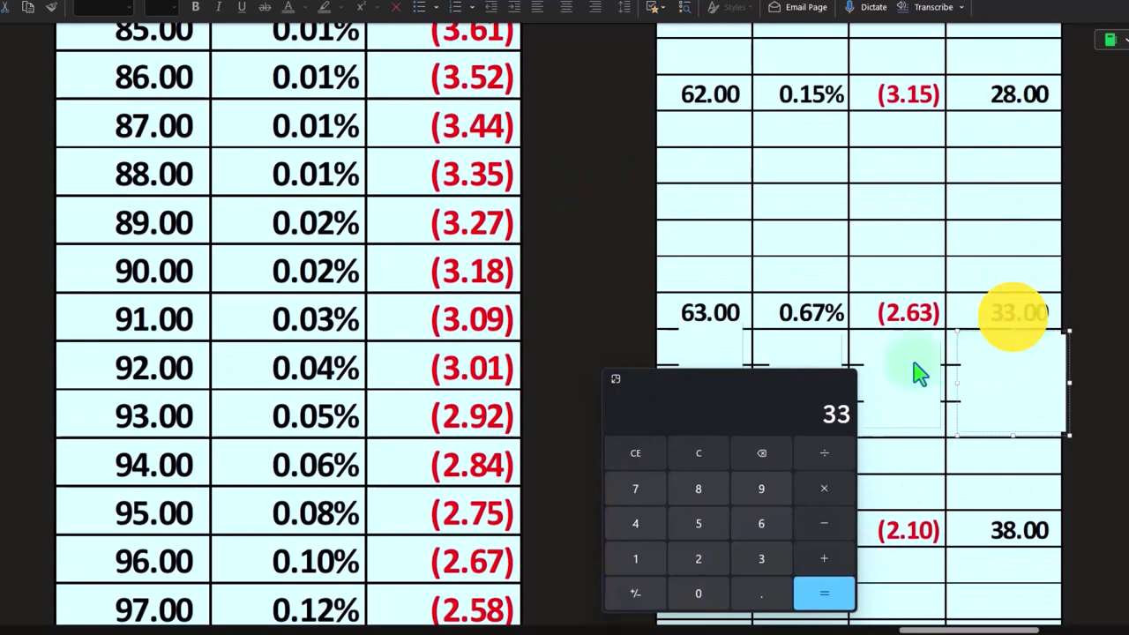
key(alt+F4)
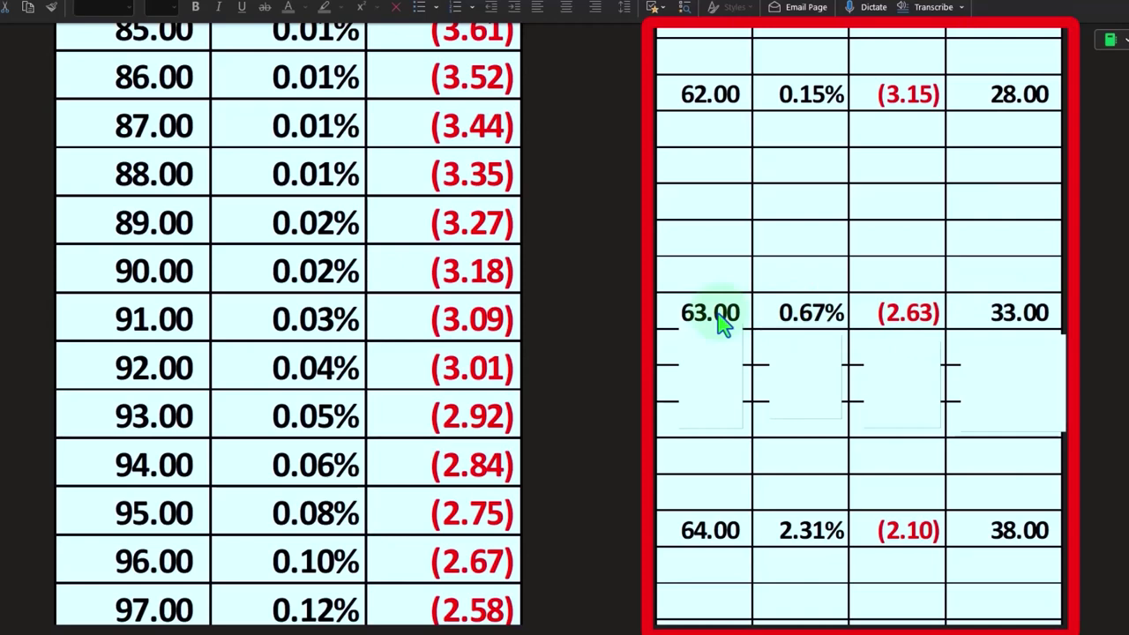
Shift the blank cover below 63.00 to the third column, revealing rows through 68.00.
click(719, 399)
drag(719, 399, 781, 393)
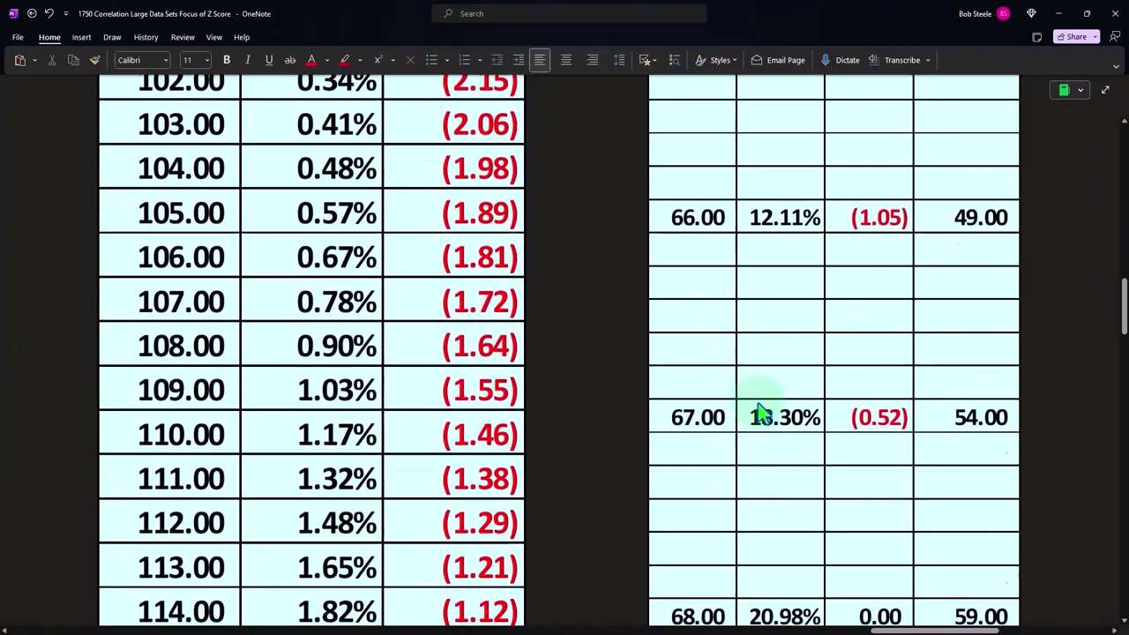
Reveal the collected W-h differences column running from 19.00 to 98.00.
scroll(761, 409, down, 3)
scroll(759, 413, down, 3)
scroll(832, 533, up, 15)
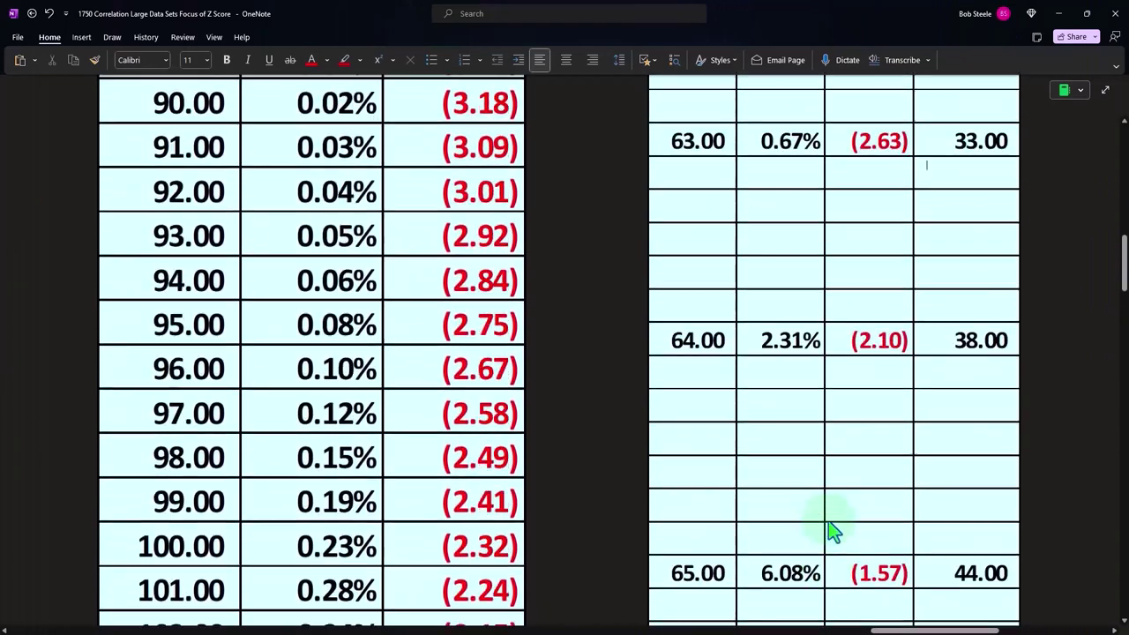
scroll(851, 564, down, 1)
scroll(935, 628, right, 5)
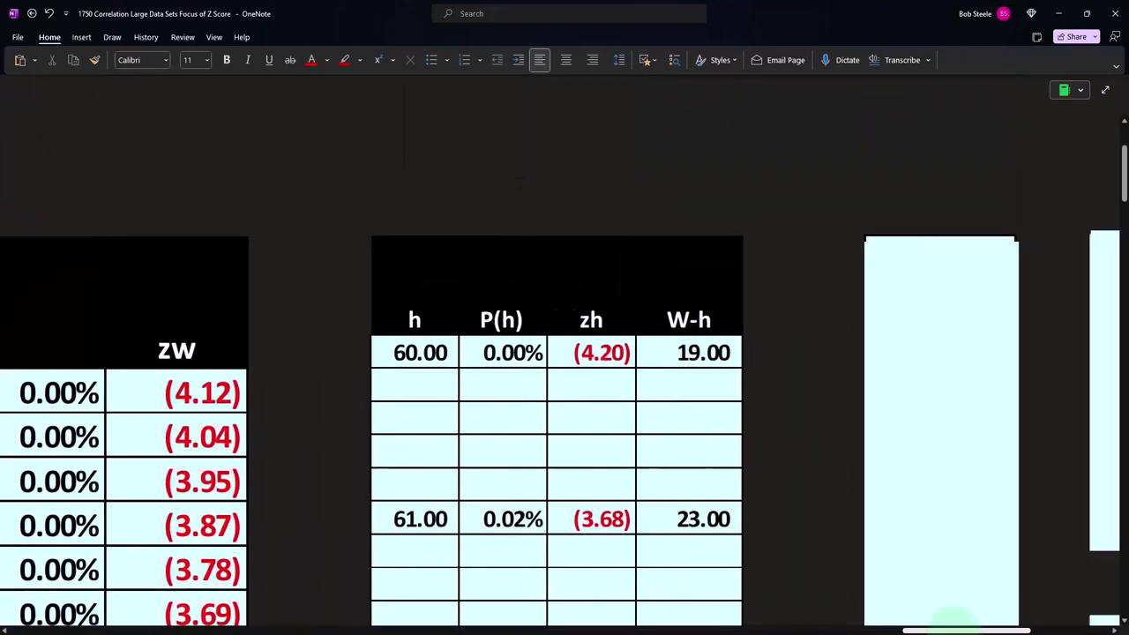
scroll(574, 444, down, 1)
click(574, 444)
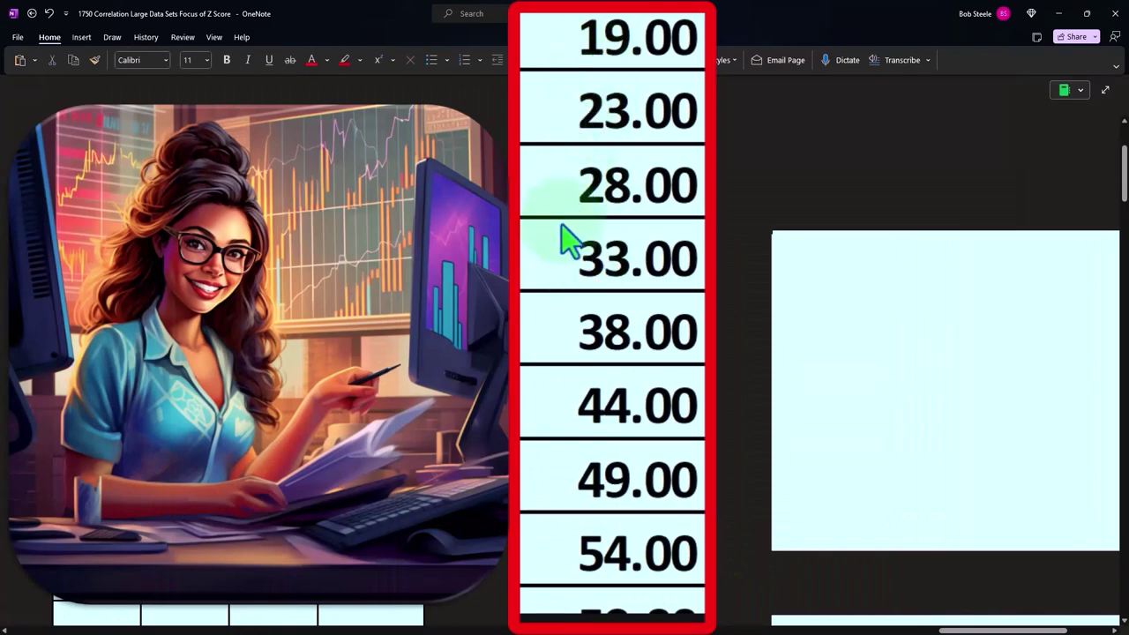
Uncover the P(h) bar chart peaking near 21% at bar 9.
scroll(569, 240, down, 5)
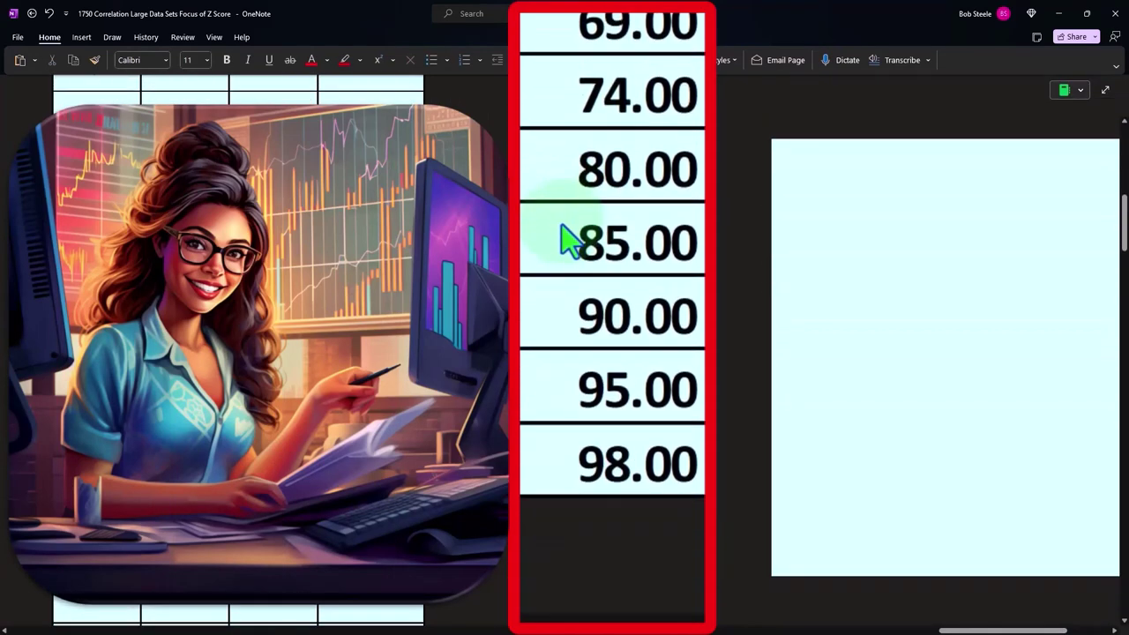
scroll(569, 240, up, 7)
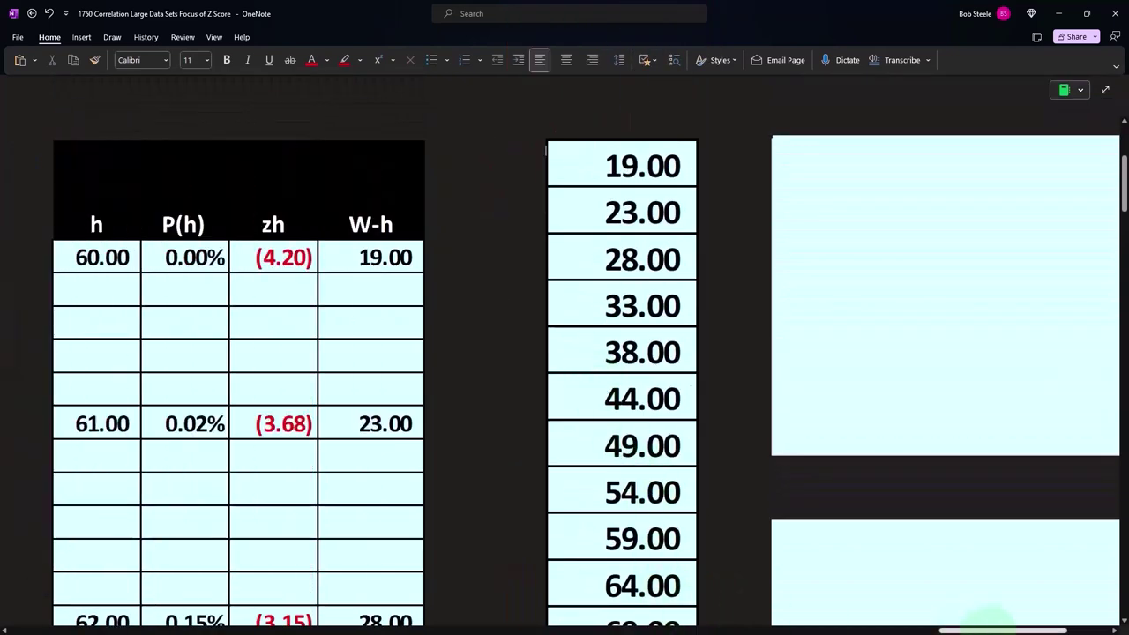
drag(992, 630, 1033, 630)
click(804, 307)
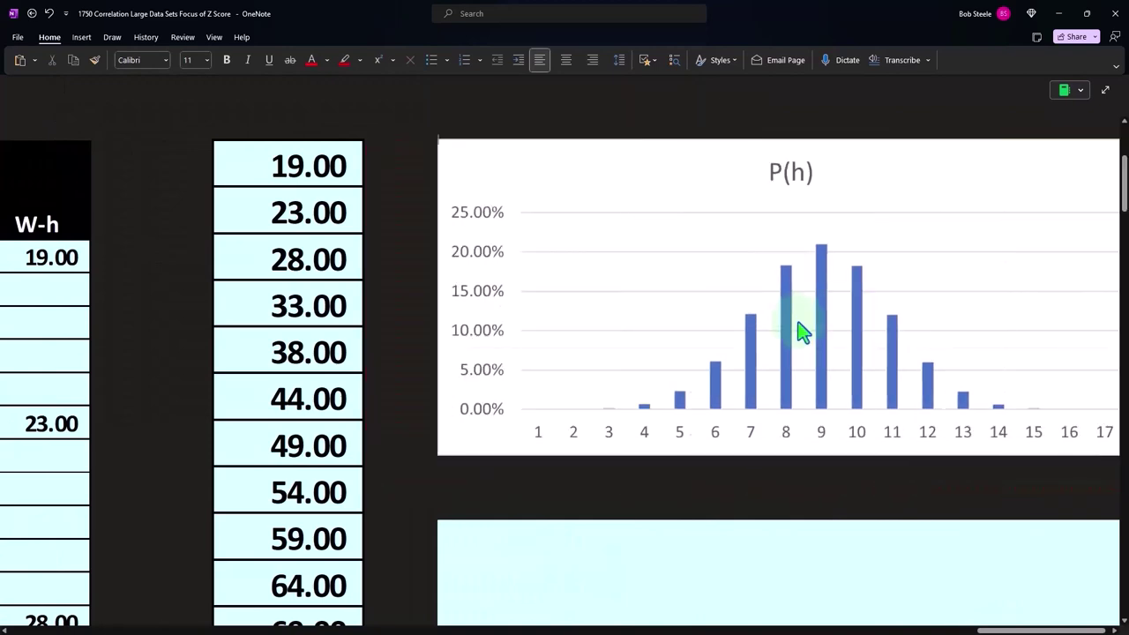
Reveal the P(w) bar chart and the rising w-h for related Z Score chart.
scroll(794, 327, down, 3)
scroll(775, 408, up, 3)
scroll(775, 410, down, 3)
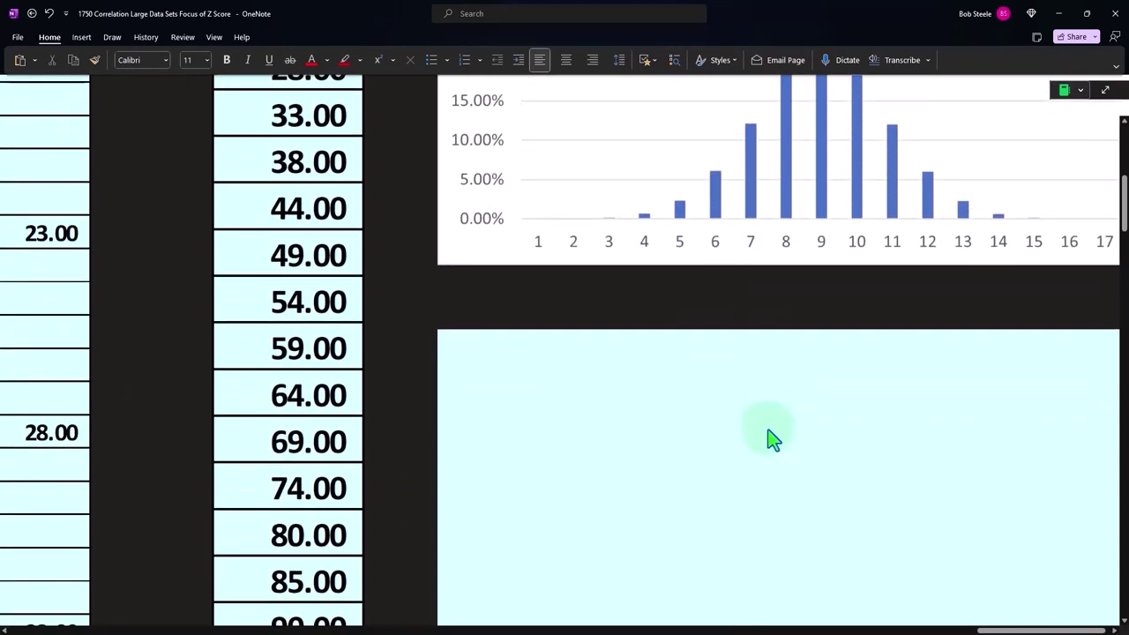
click(774, 438)
scroll(774, 440, down, 1)
scroll(774, 441, down, 7)
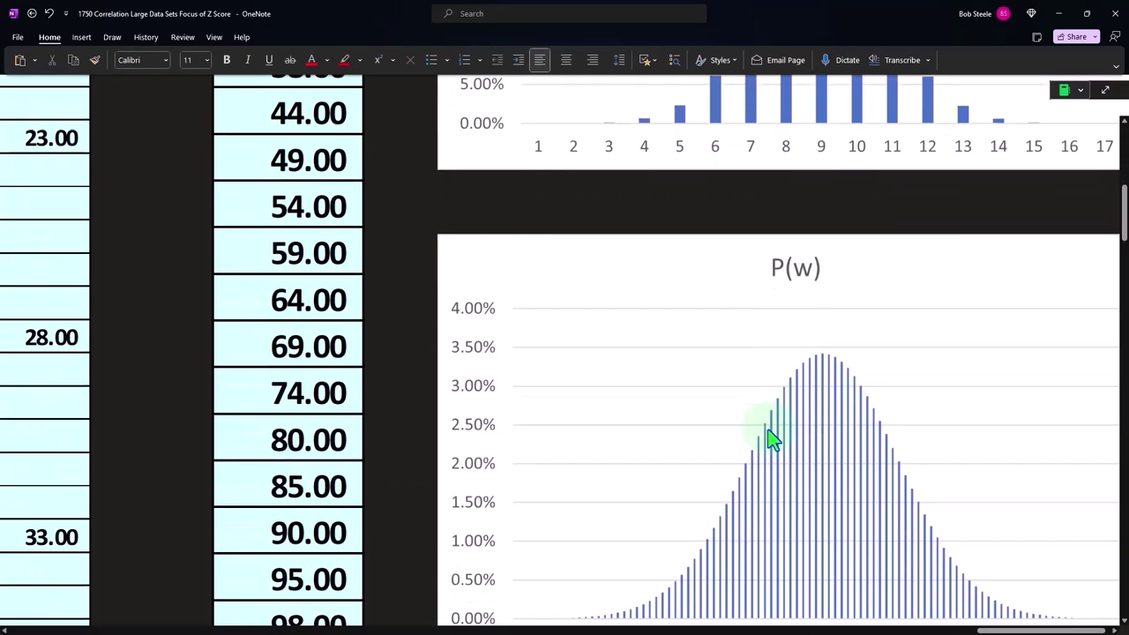
click(772, 453)
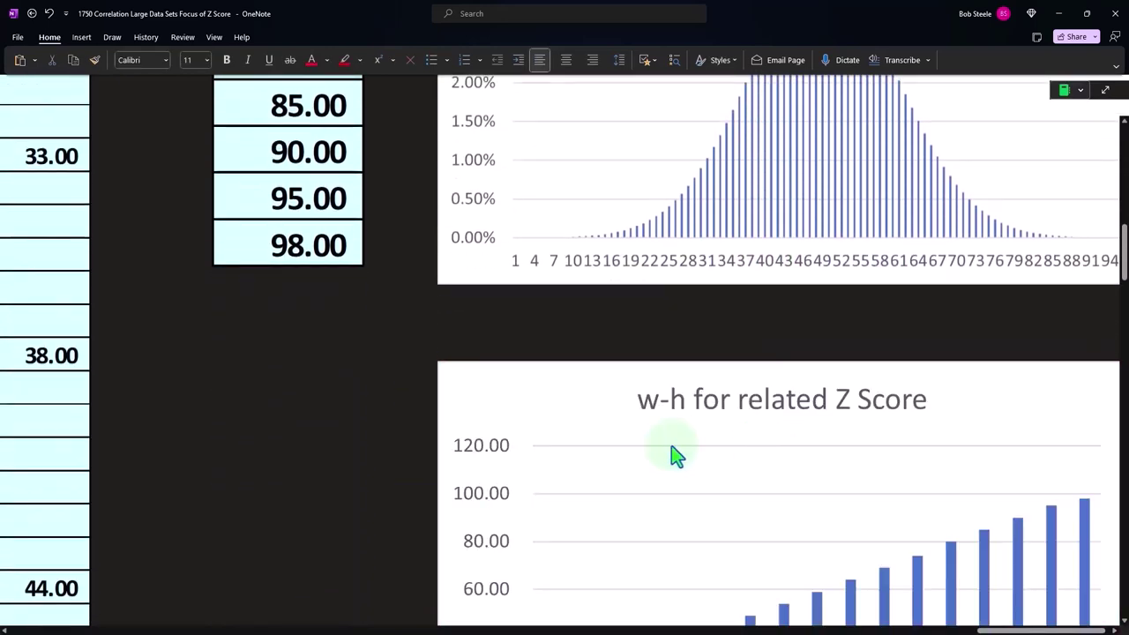
Scroll back to the r correlation formula and Height/Weight mean and SD table.
scroll(282, 208, down, 3)
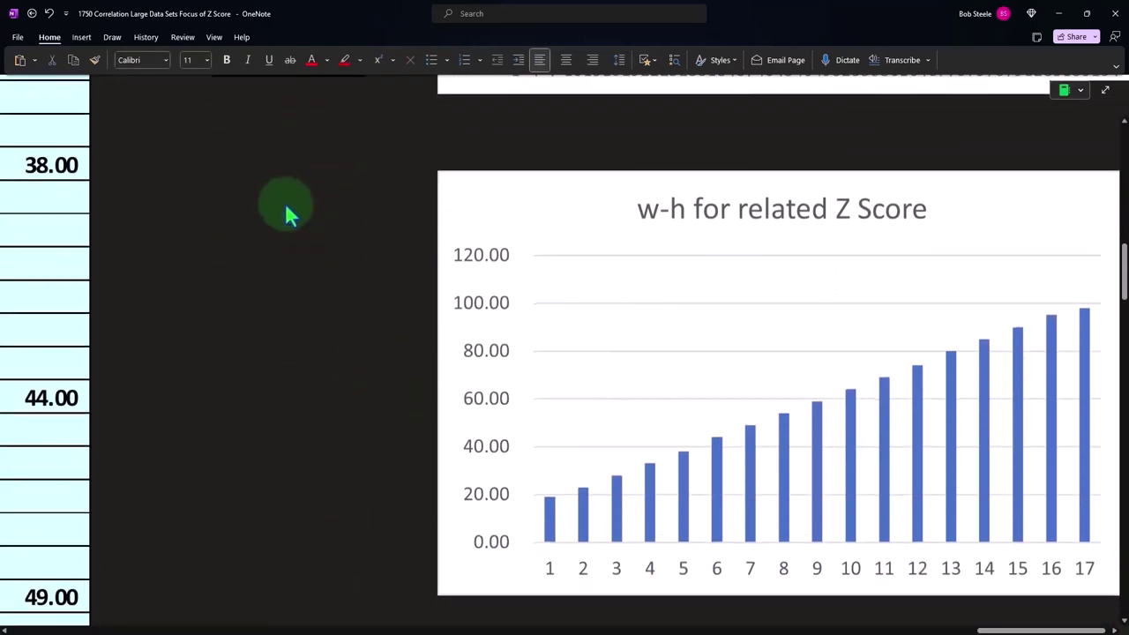
drag(1008, 629, 1017, 629)
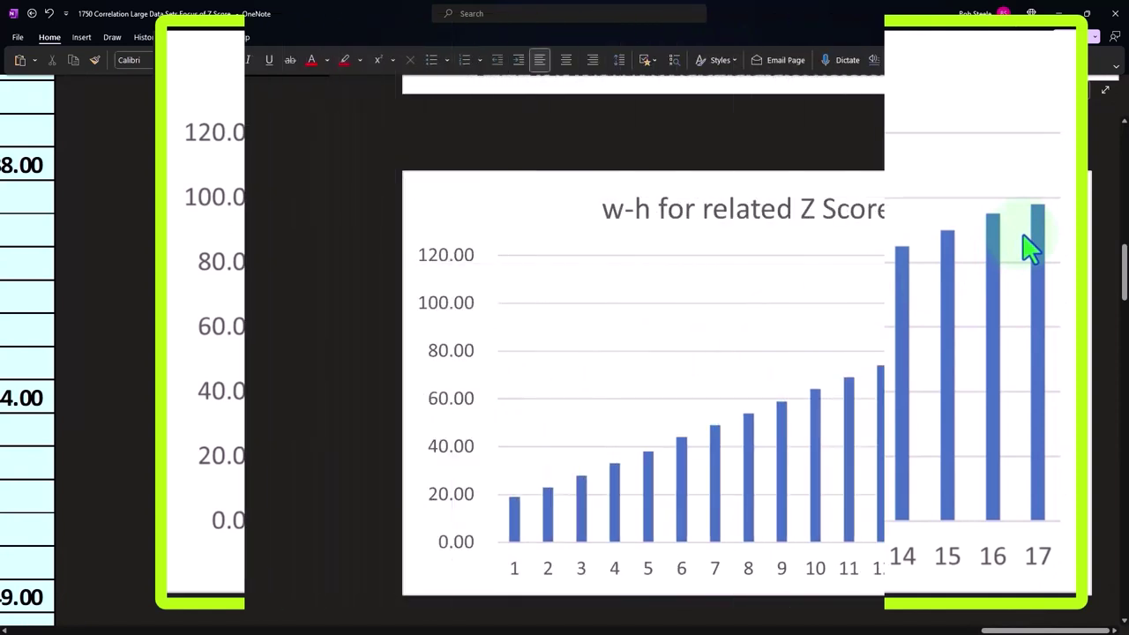
scroll(1046, 339, left, 1)
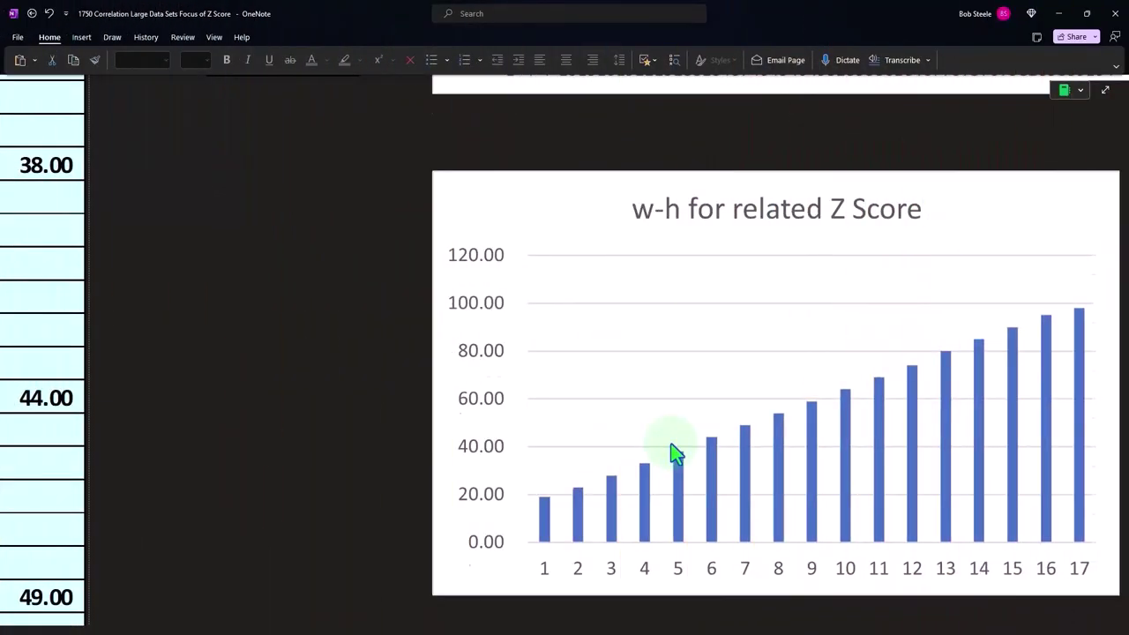
scroll(671, 454, up, 8)
drag(1037, 632, 261, 628)
scroll(682, 516, up, 3)
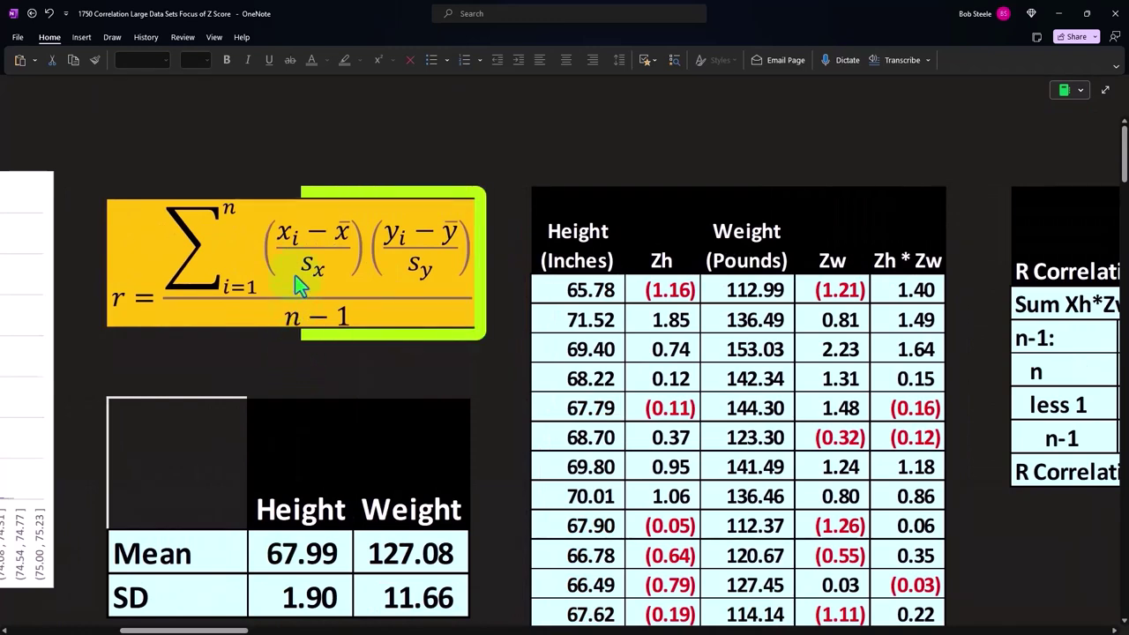